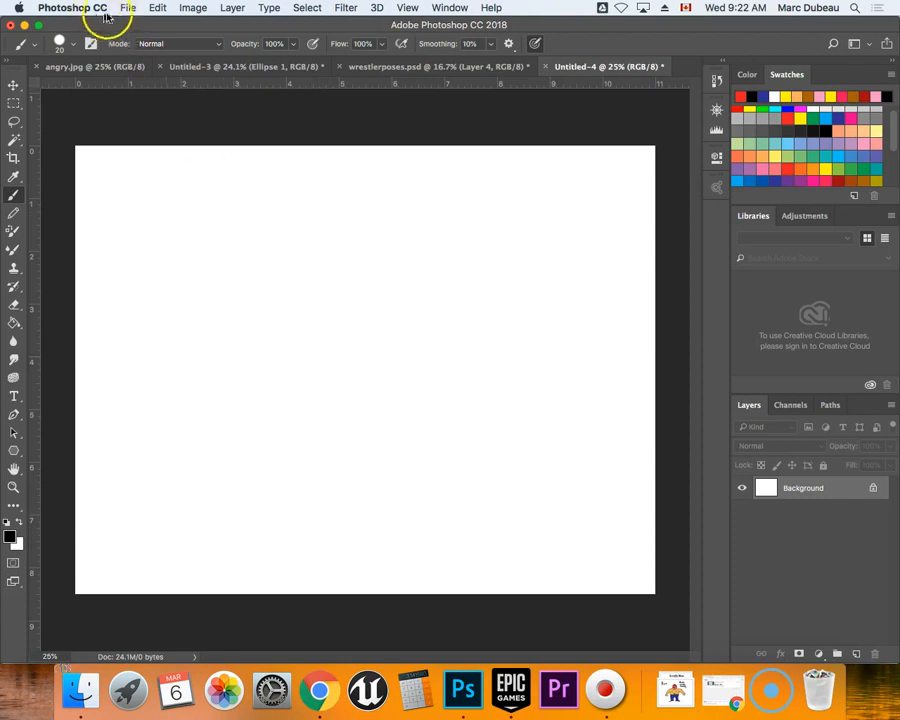
Review the new document preset's size, orientation, resolution and color mode, and close it without creating a document.
click(138, 26)
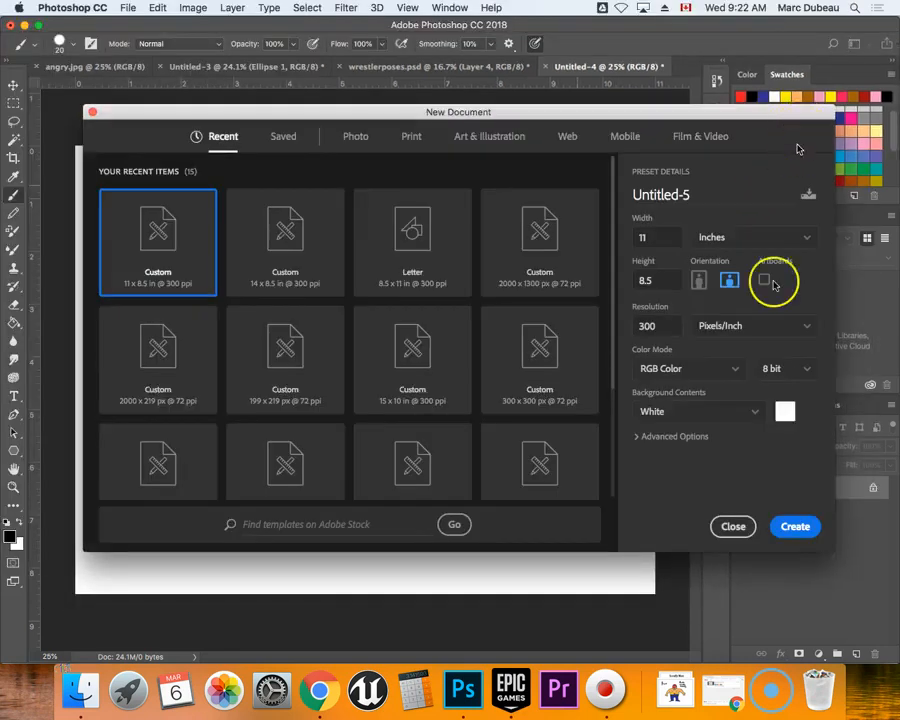
click(733, 526)
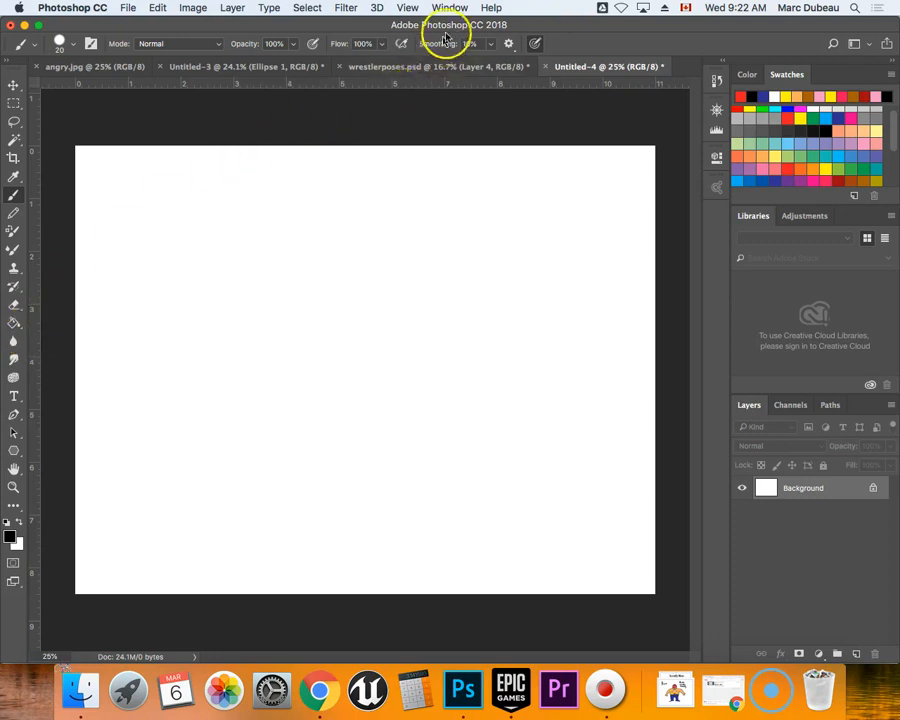
Hide the document rulers and show them again.
click(407, 9)
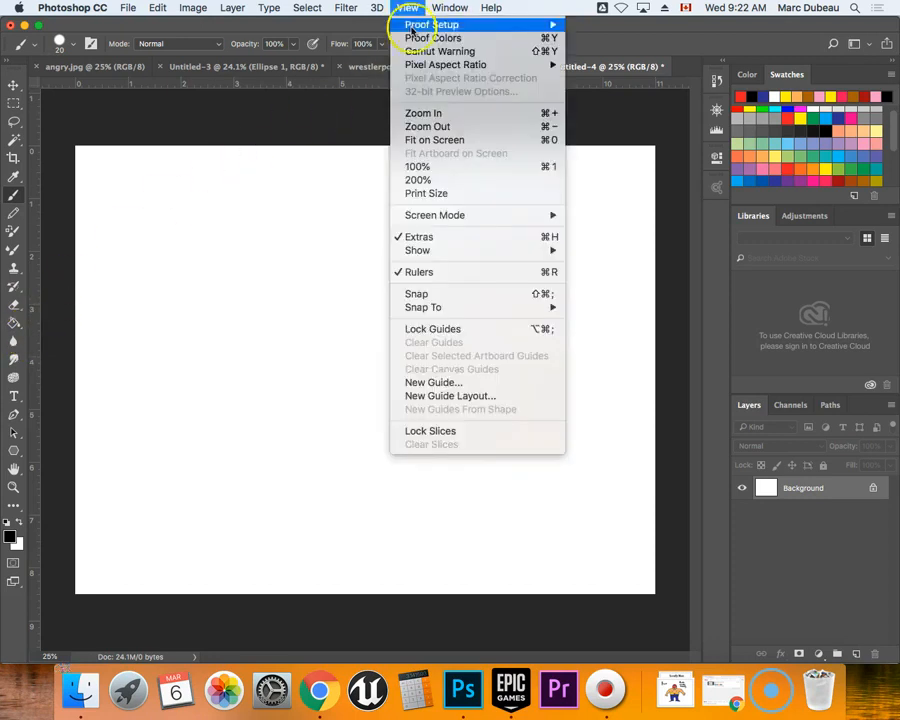
click(438, 272)
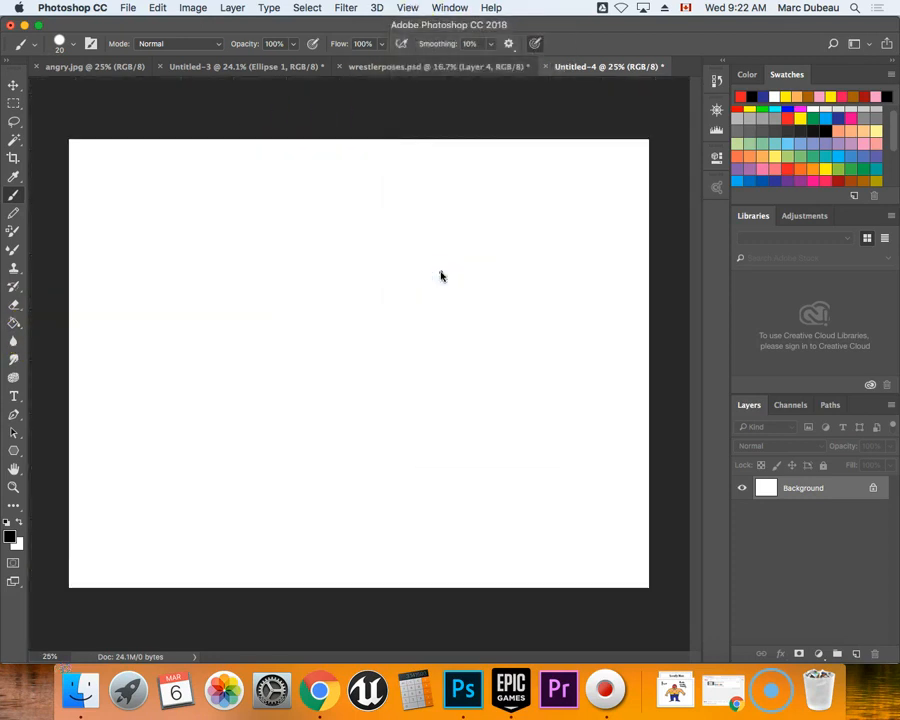
click(408, 9)
mouse_move(455, 307)
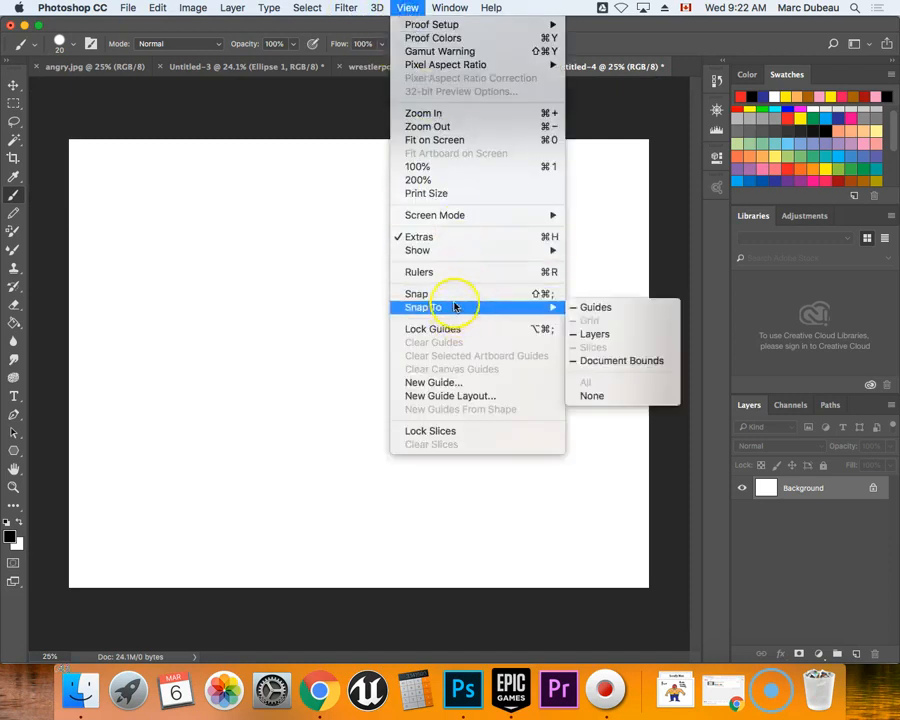
click(457, 271)
mouse_move(458, 276)
mouse_down()
mouse_move(386, 155)
mouse_move(388, 82)
mouse_move(381, 86)
mouse_up()
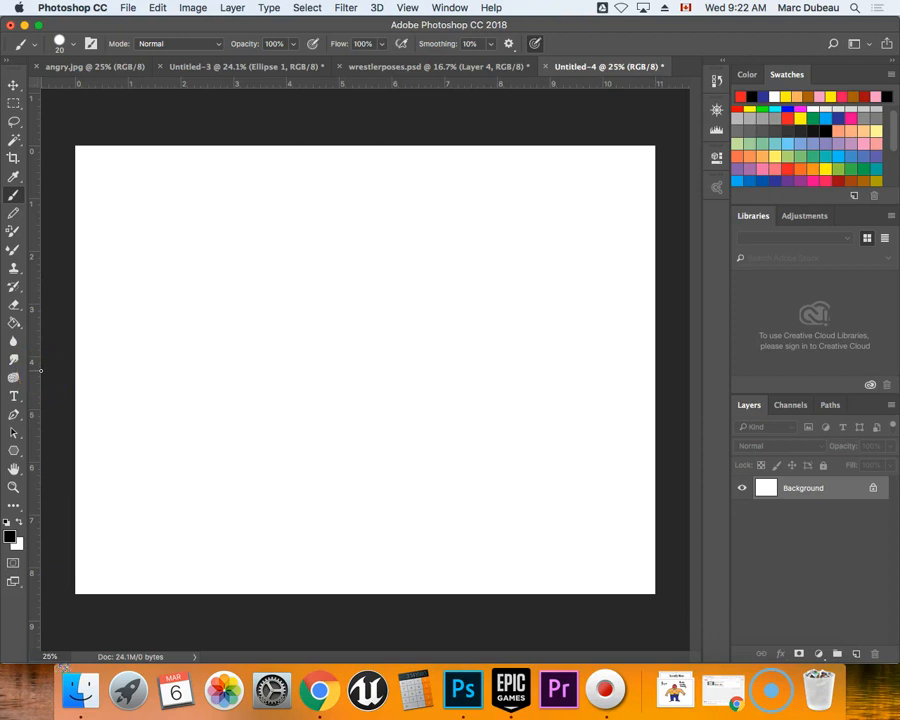
Paint a straight black horizon line across the full canvas width, about 3.5 inches below the top edge, with the 20 px brush.
click(72, 370)
mouse_move(70, 333)
mouse_down()
mouse_move(447, 345)
mouse_move(670, 363)
mouse_up()
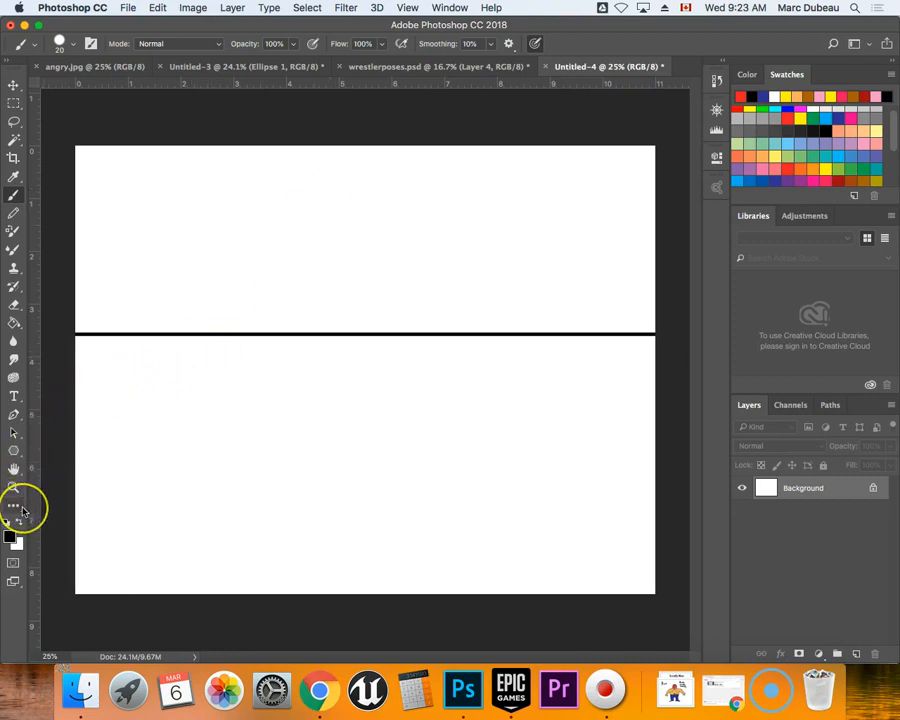
Activate the Polygon tool and add a new layer named Grid above the background.
click(13, 451)
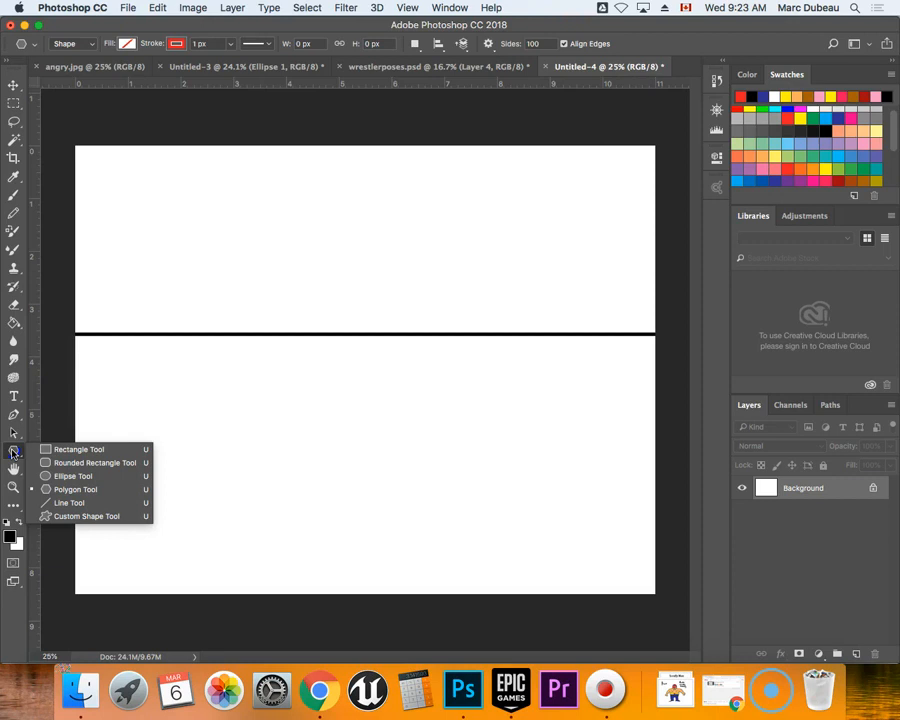
click(62, 490)
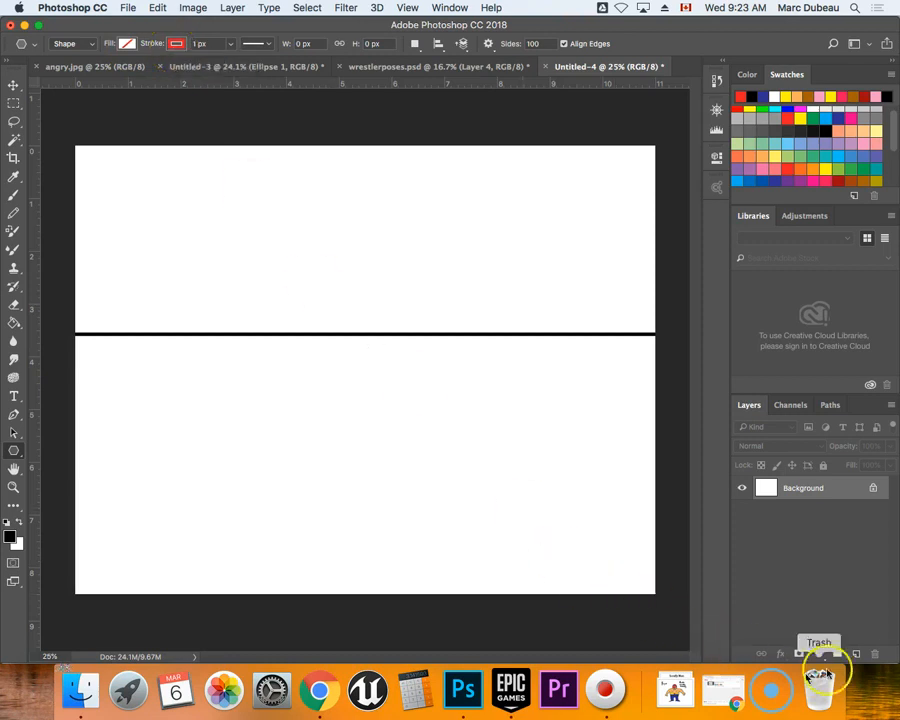
click(859, 657)
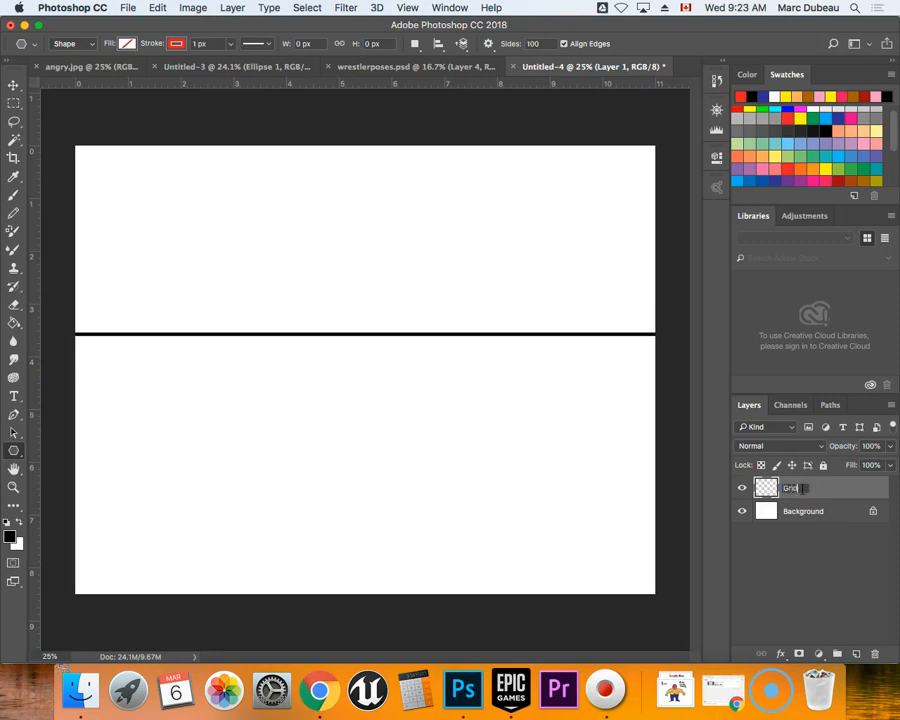
click(812, 548)
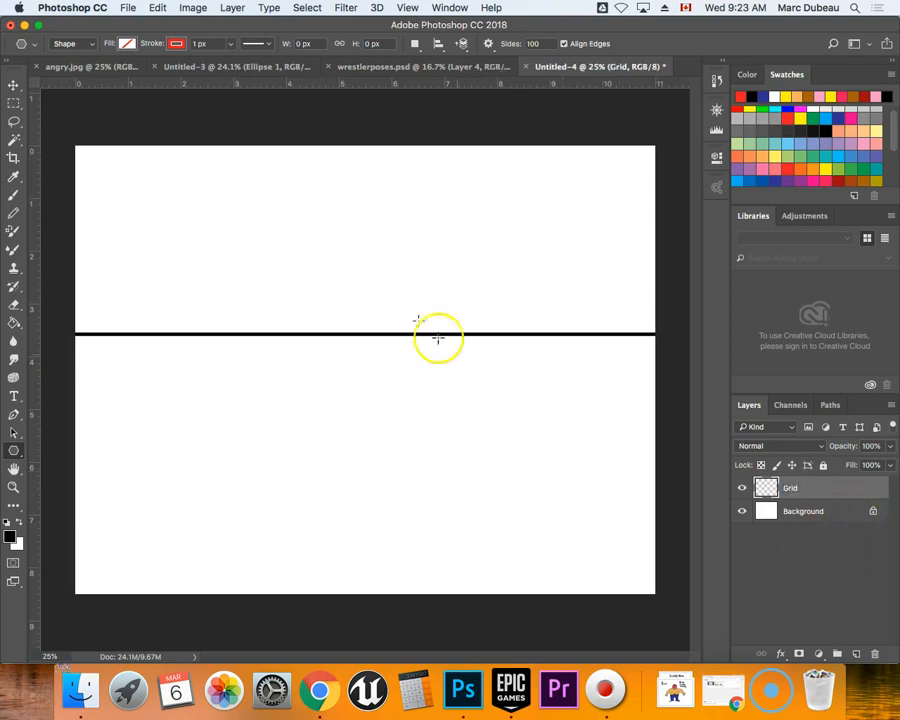
Check the Polygon tool's stroke width and its star and side-indent options.
click(205, 45)
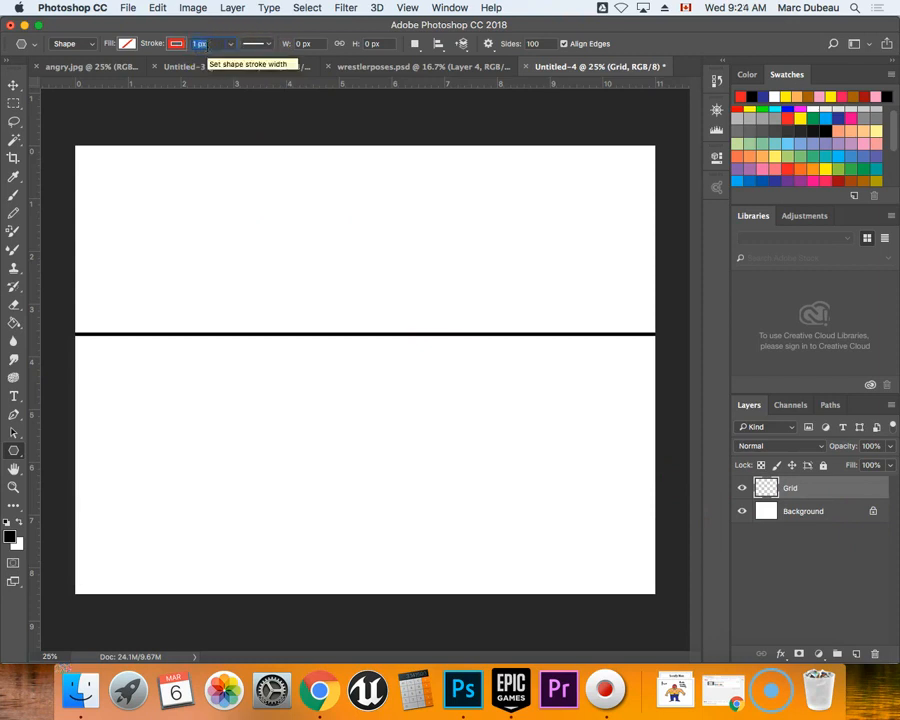
click(490, 47)
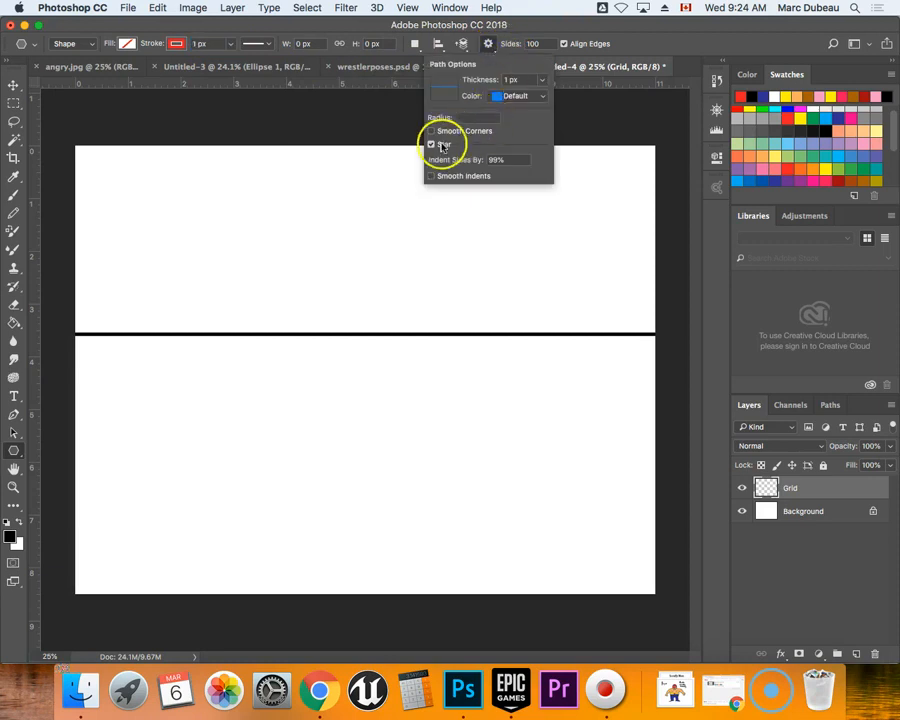
click(433, 145)
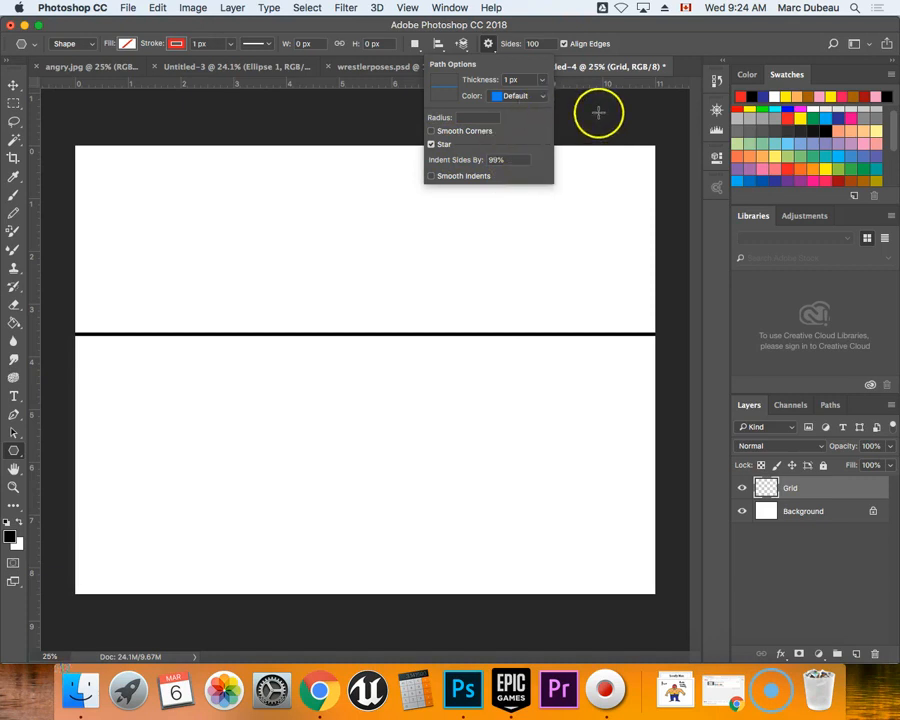
click(489, 45)
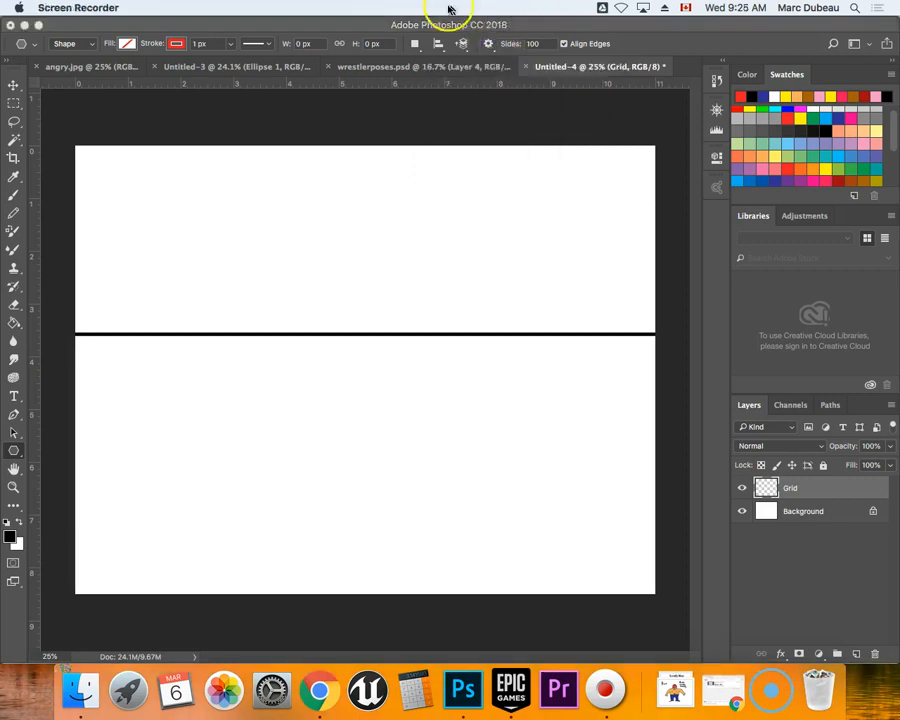
Switch the Polygon tool's drawing mode to Path and back to Shape, and check the star options and number of sides.
click(75, 43)
click(62, 22)
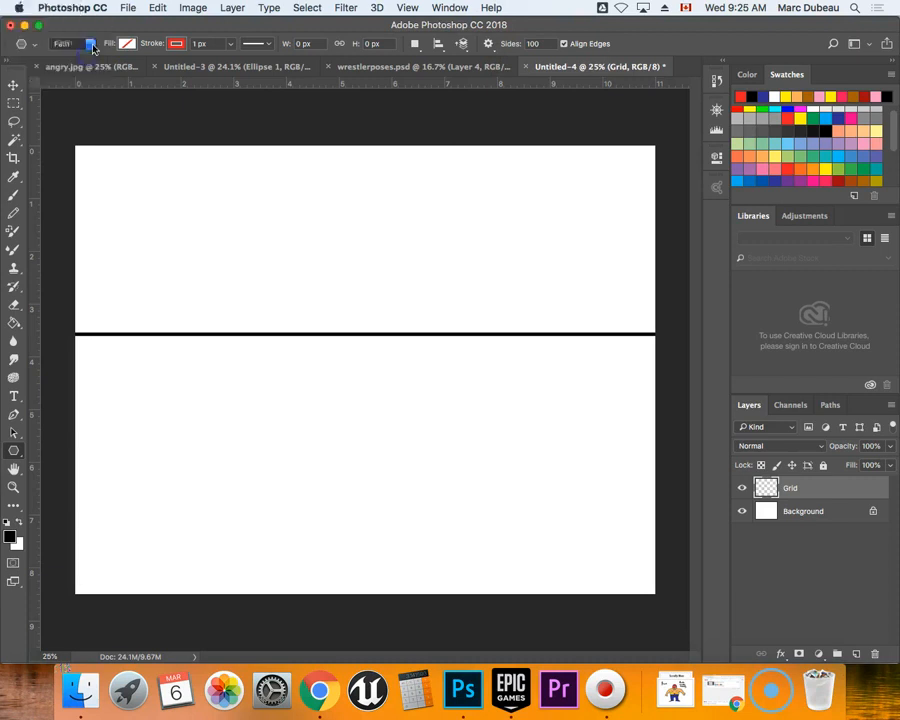
click(91, 43)
click(84, 35)
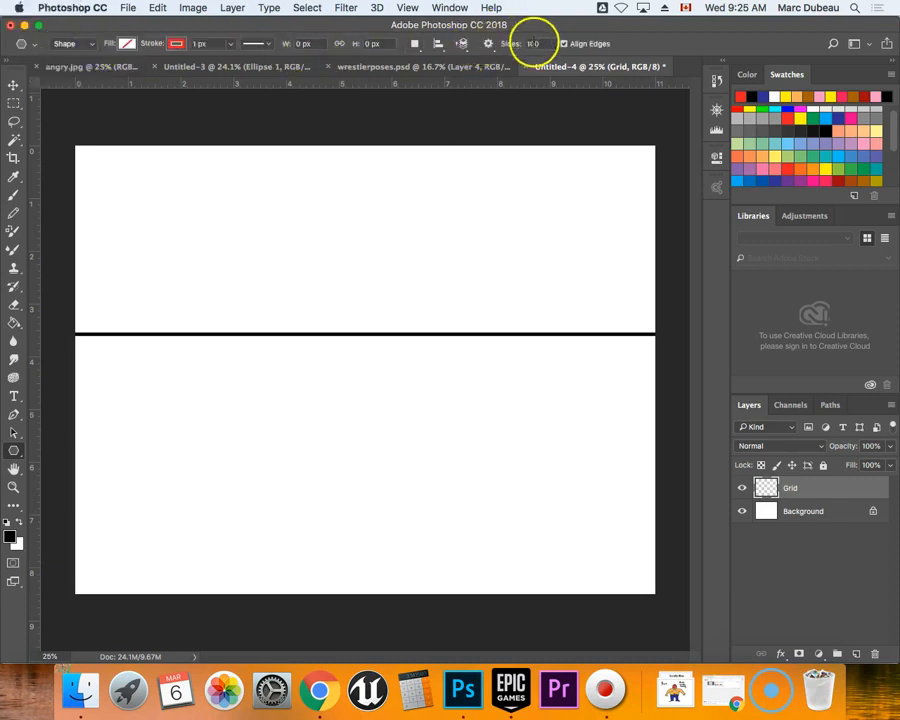
click(488, 43)
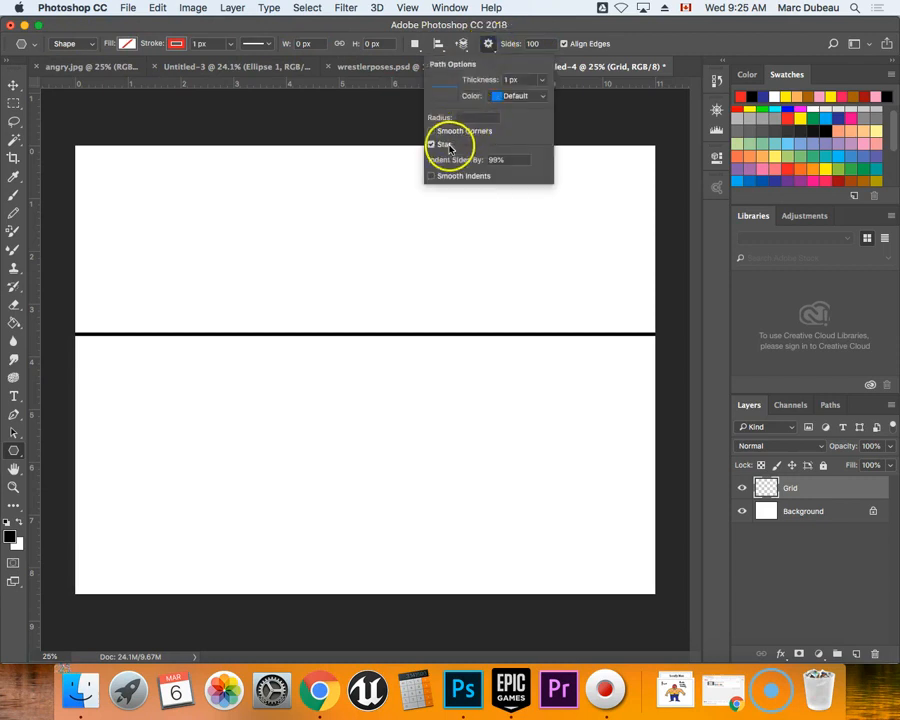
click(540, 43)
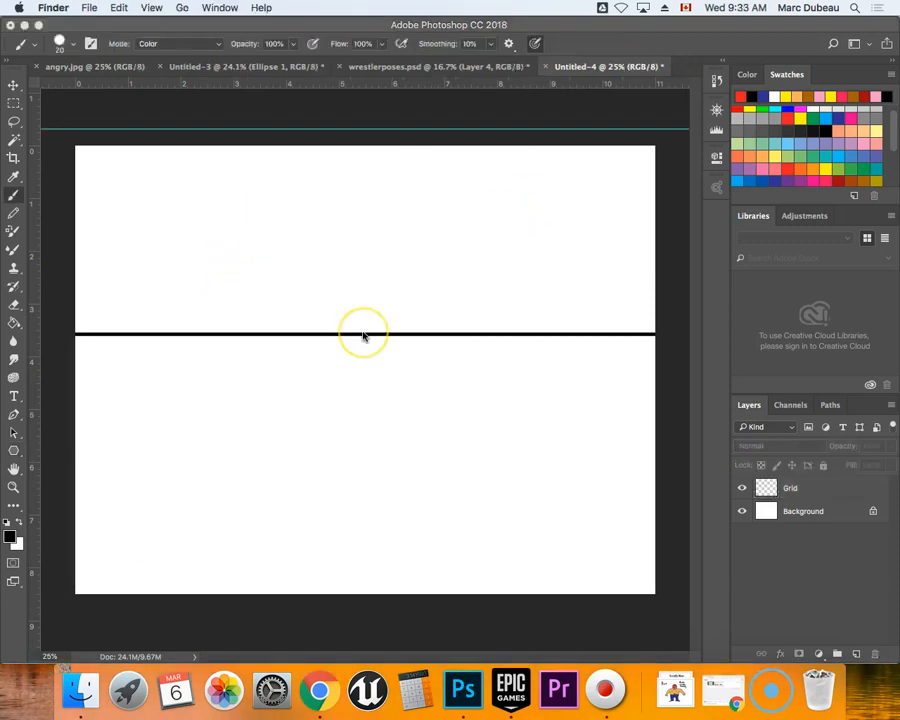
Place a vertical guide through the horizontal middle of the canvas, at about 5.5 inches.
click(33, 261)
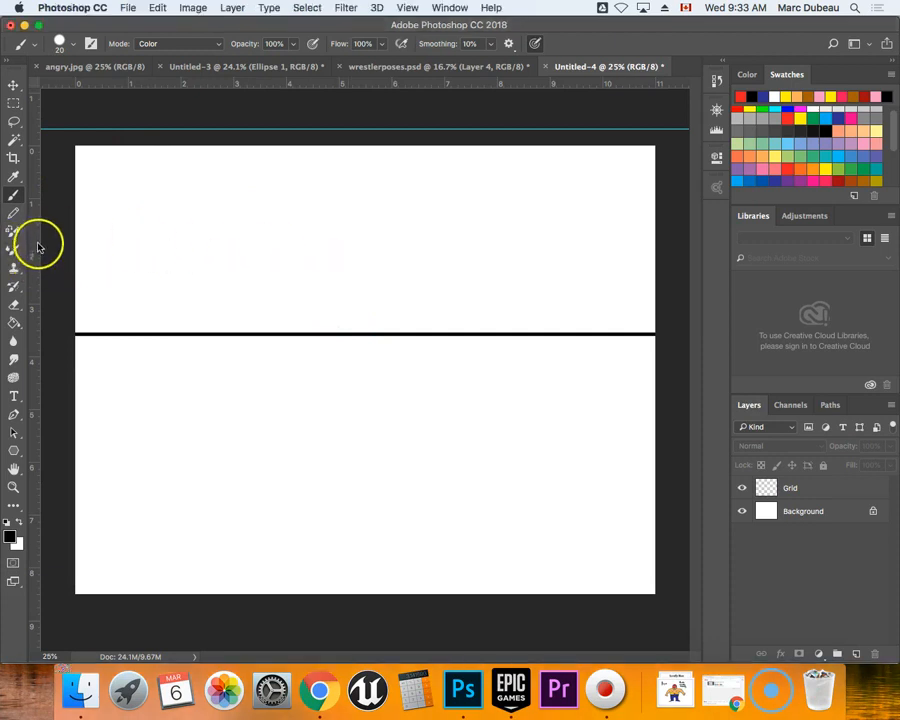
drag(35, 241, 366, 250)
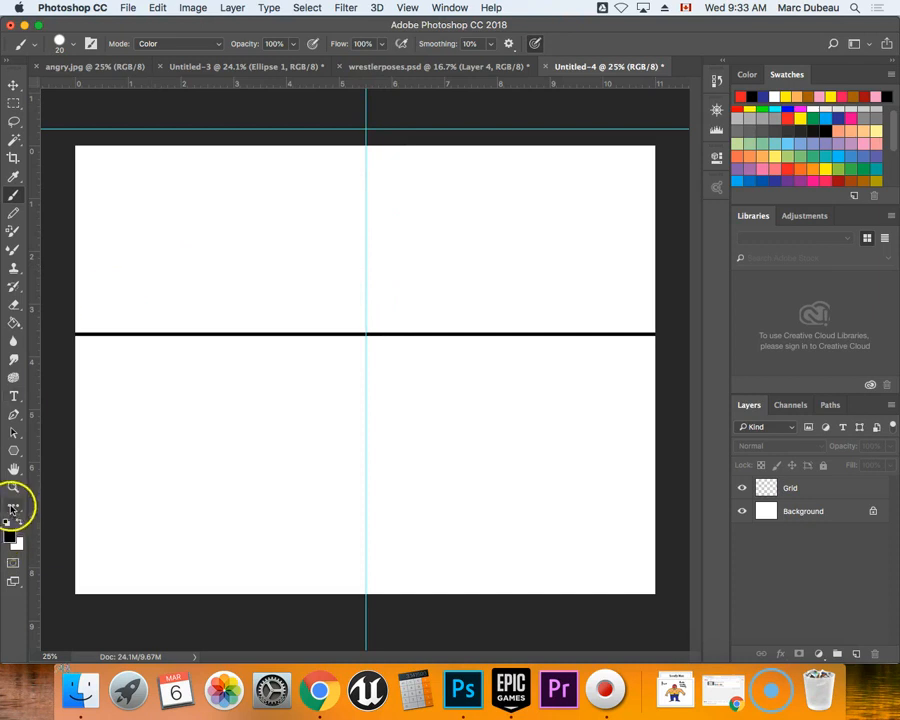
Draw a 100-sided star polygon about 18 inches wide, centered where the vertical guide crosses the horizon line.
click(14, 453)
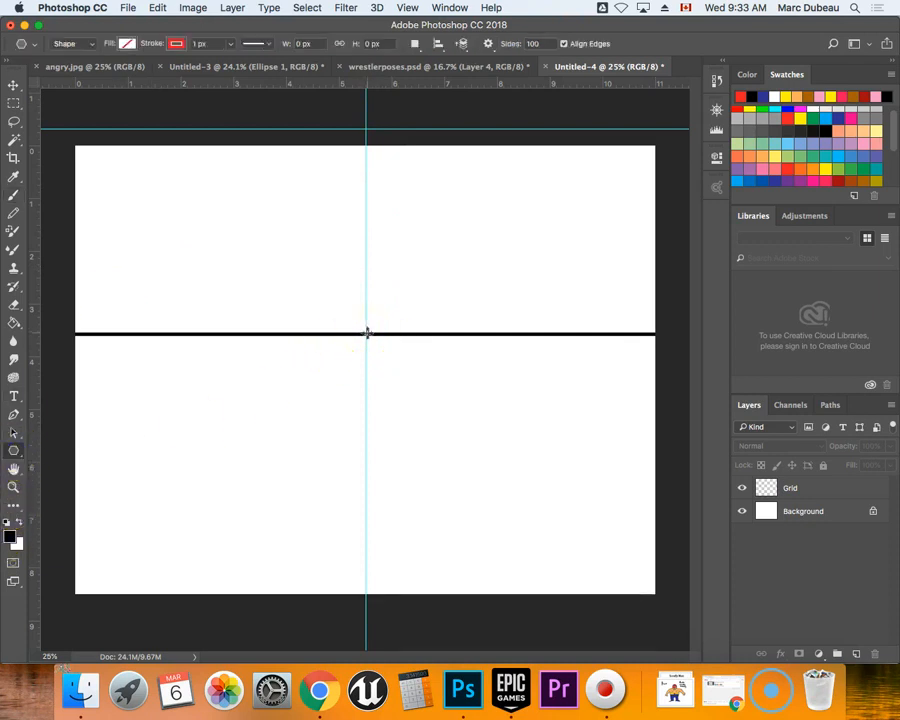
key(super+minus)
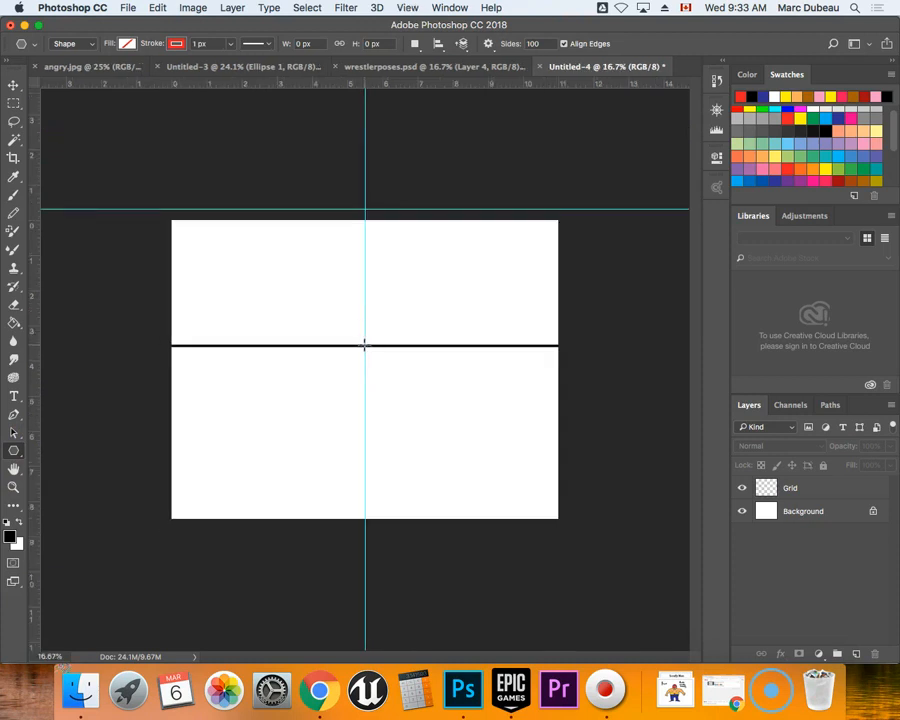
drag(364, 345, 620, 531)
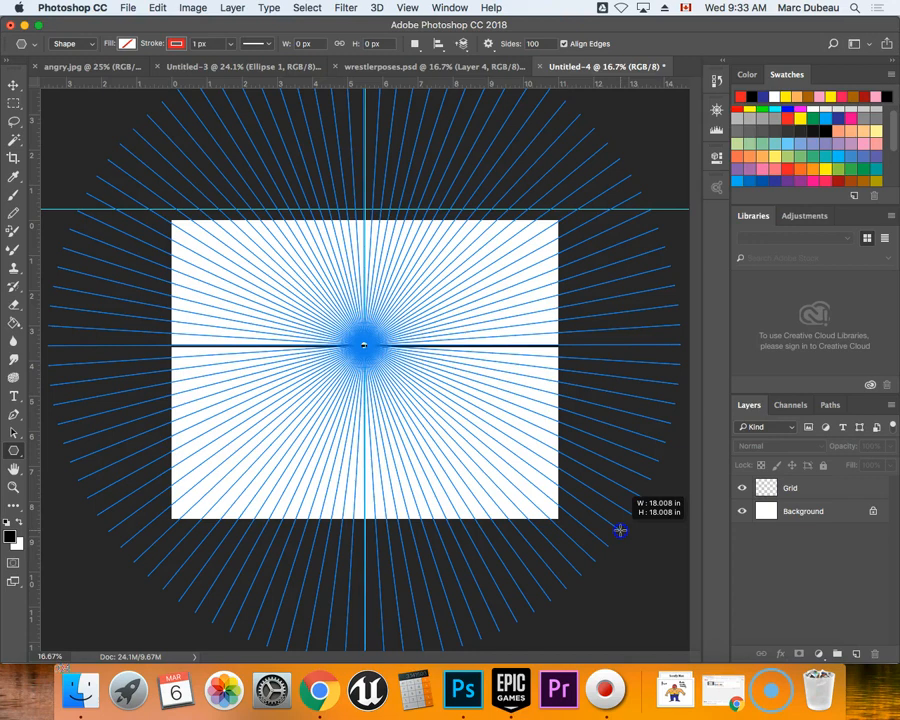
drag(620, 531, 620, 531)
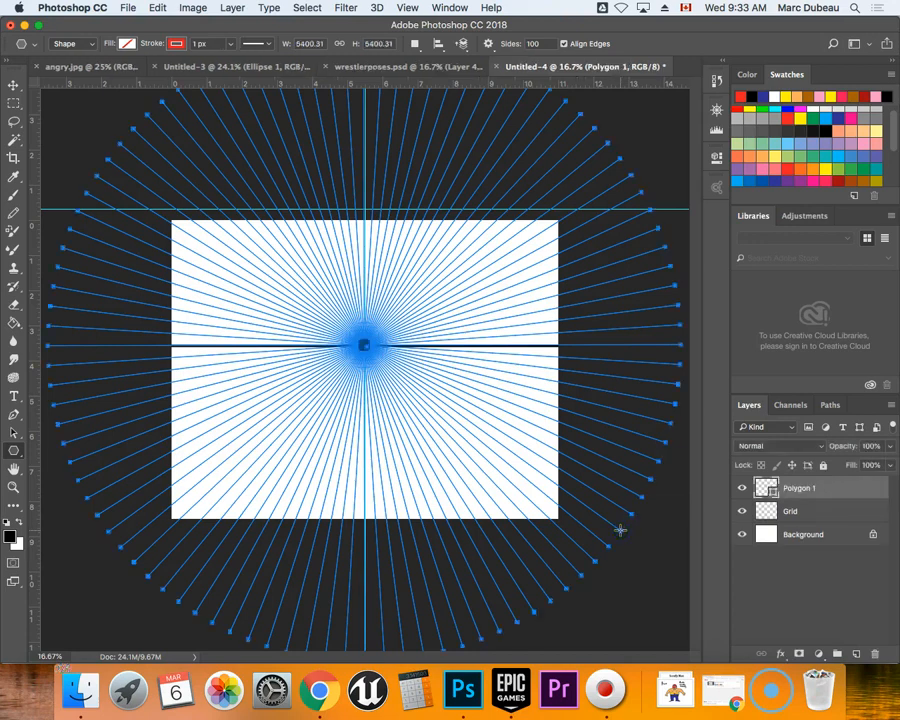
Delete the empty Grid layer and rename the star polygon's layer as grid.
click(814, 514)
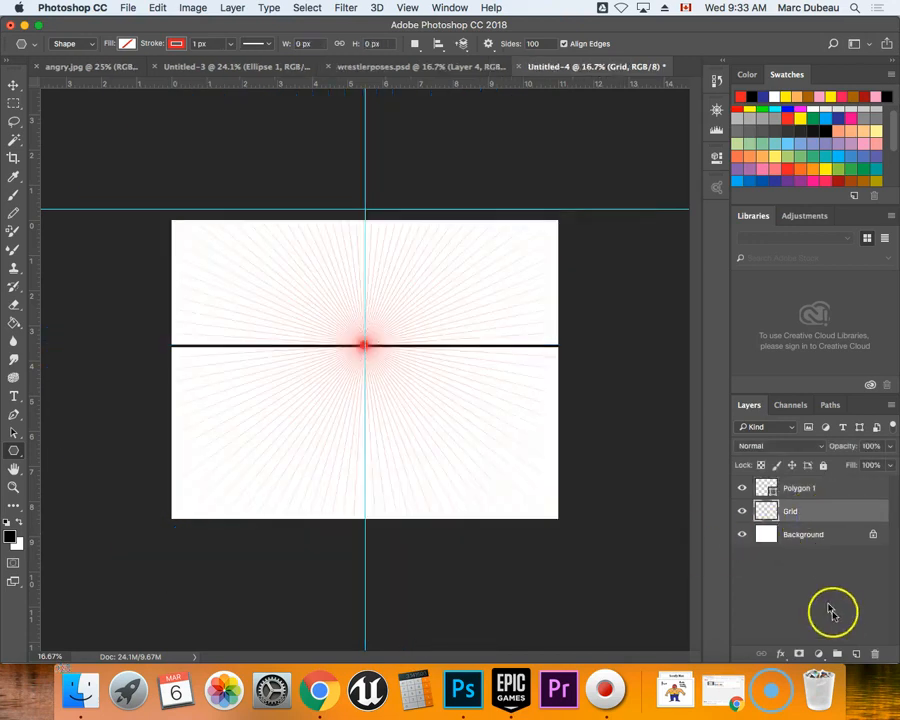
click(872, 653)
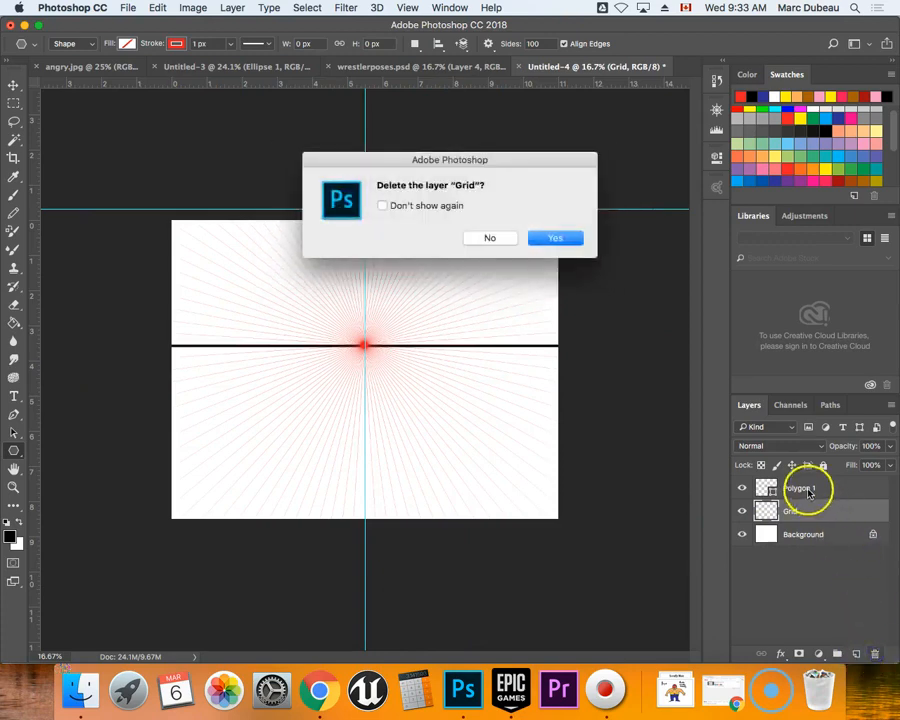
click(553, 237)
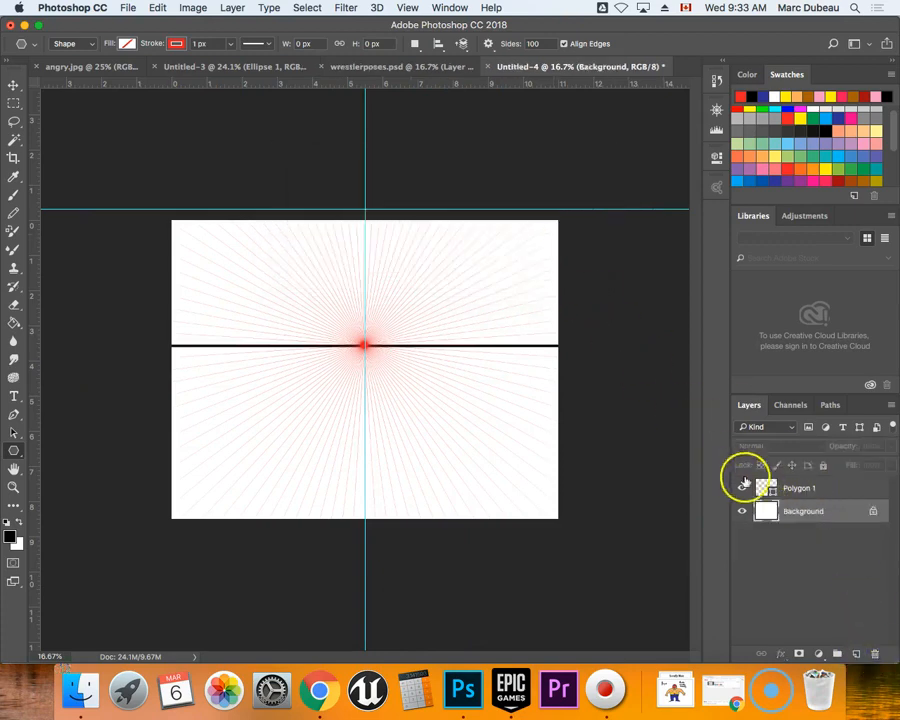
click(812, 489)
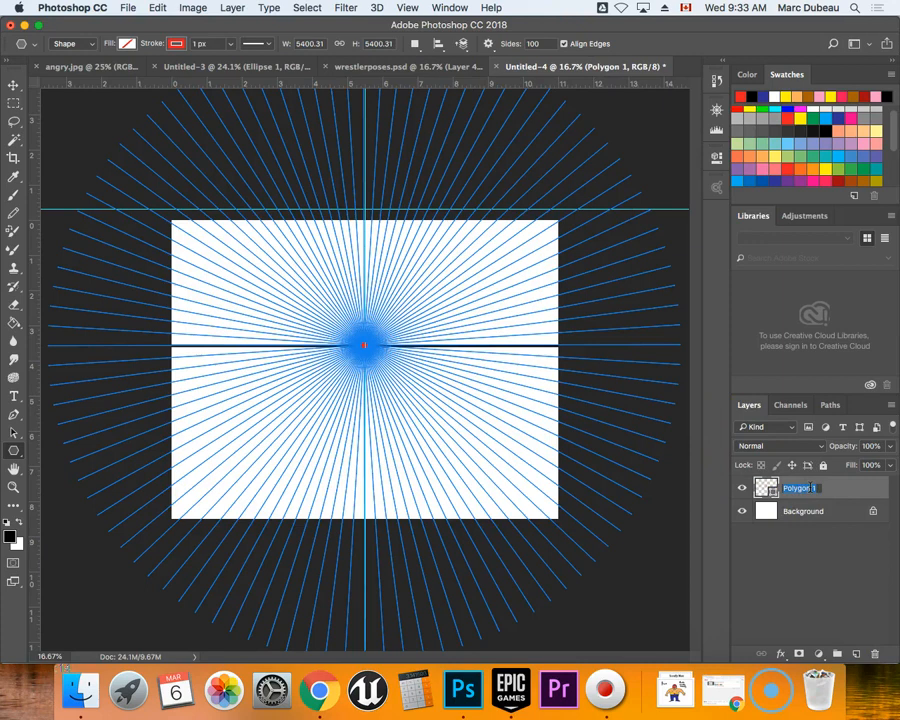
click(767, 527)
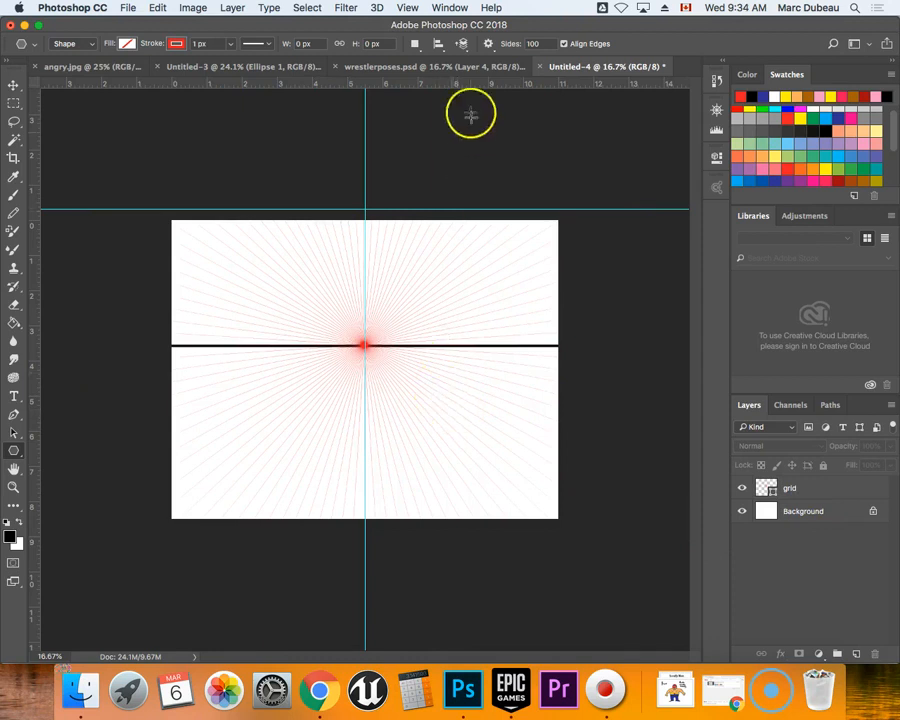
Clear all guides from the document.
click(408, 8)
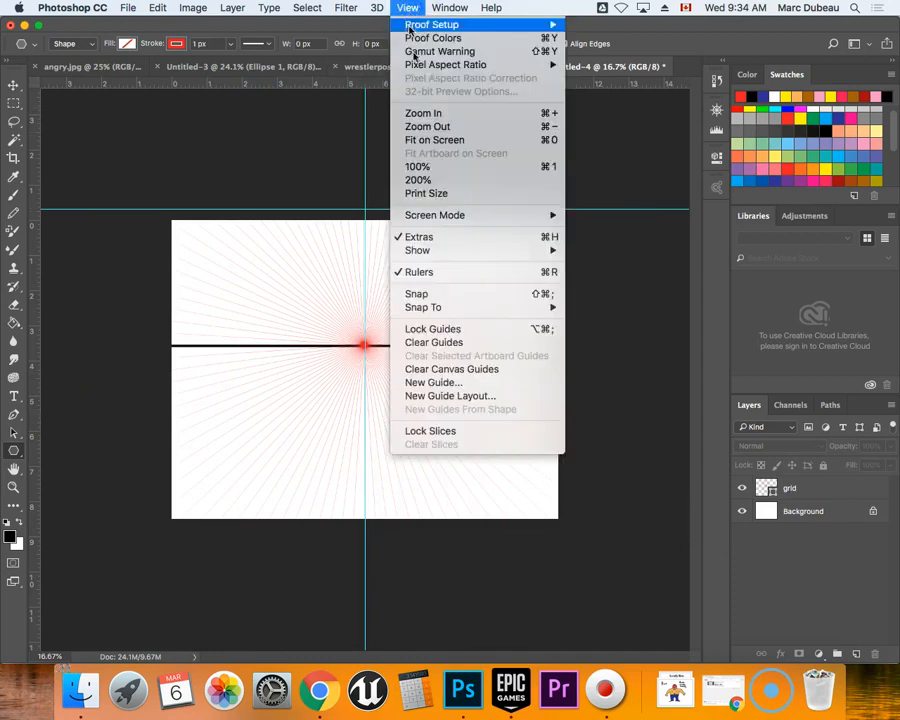
click(420, 342)
click(401, 343)
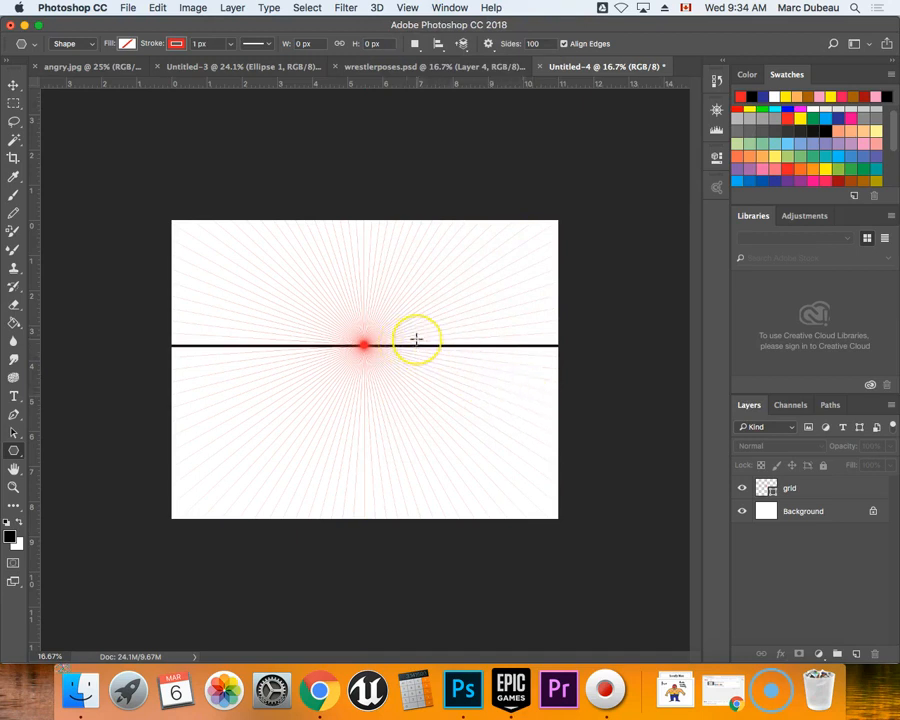
Activate the Brush tool and add a new empty layer above the grid layer.
key(super+equal)
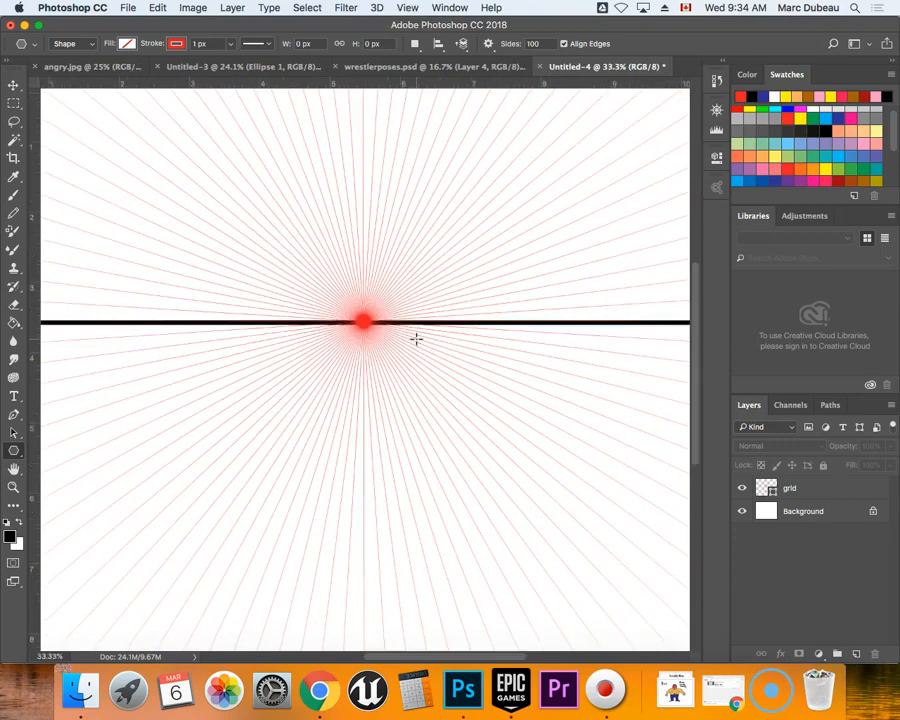
click(14, 195)
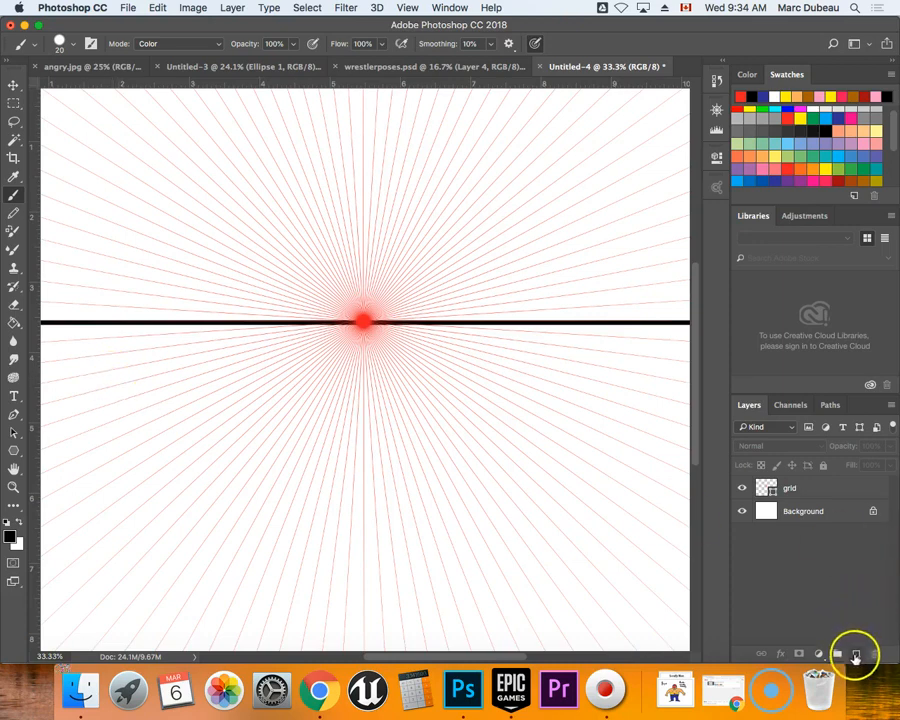
click(856, 653)
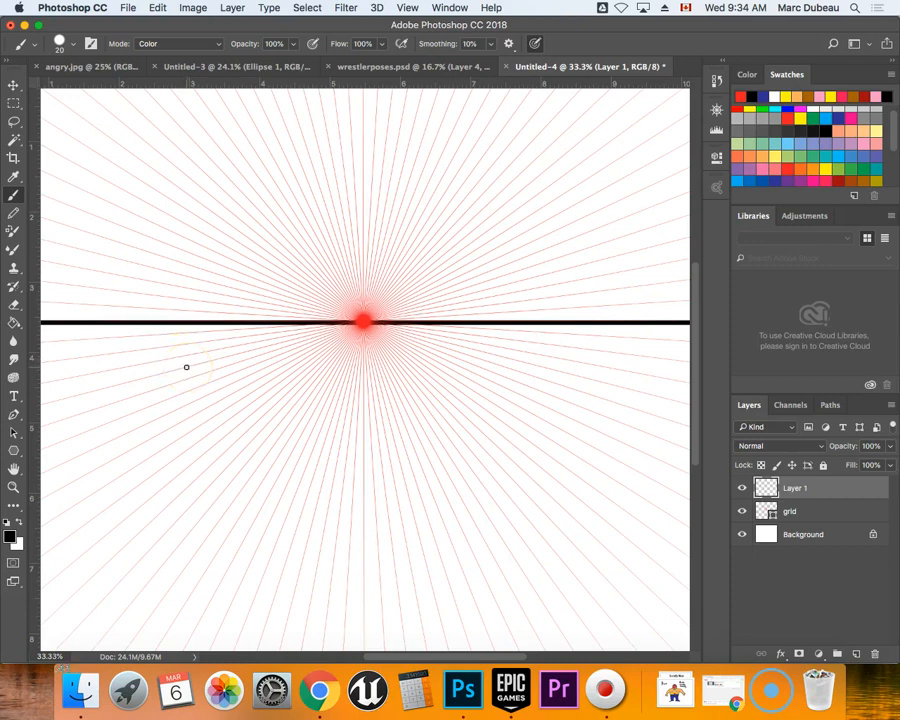
Paint a straight tabletop back edge about 5.9 inches wide below the horizon, plus its right side edge along a grid line.
mouse_move(186, 367)
mouse_down()
mouse_move(512, 400)
mouse_move(606, 398)
mouse_up()
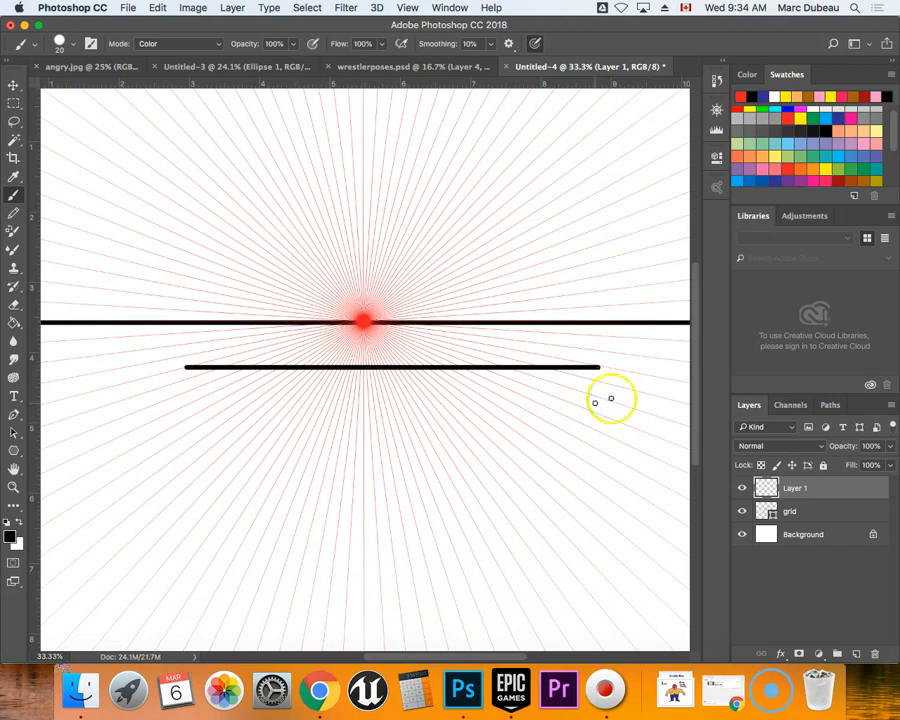
shift+click(658, 379)
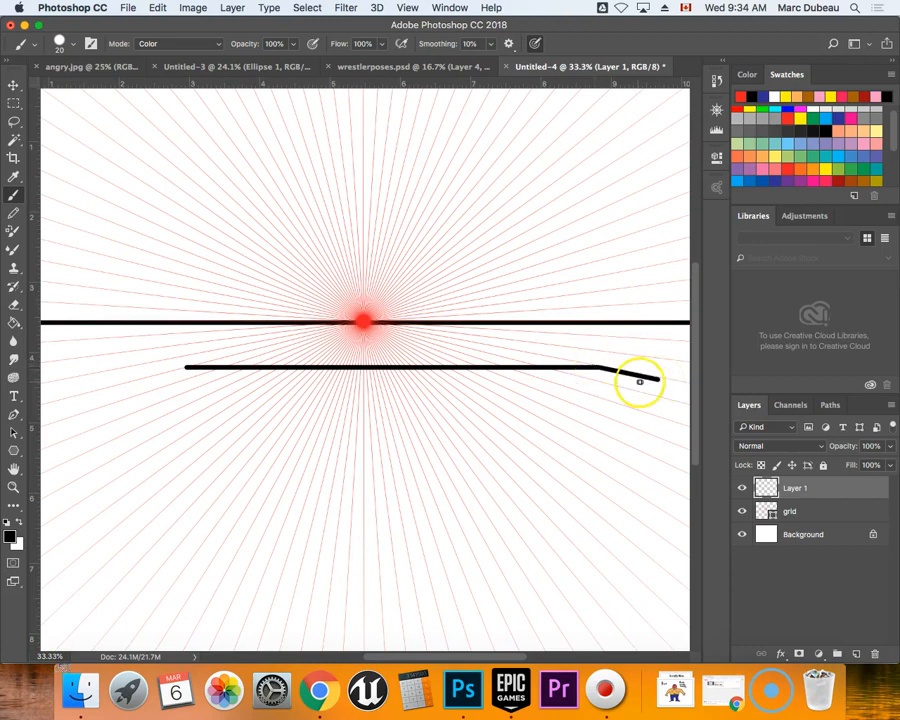
key(super+z)
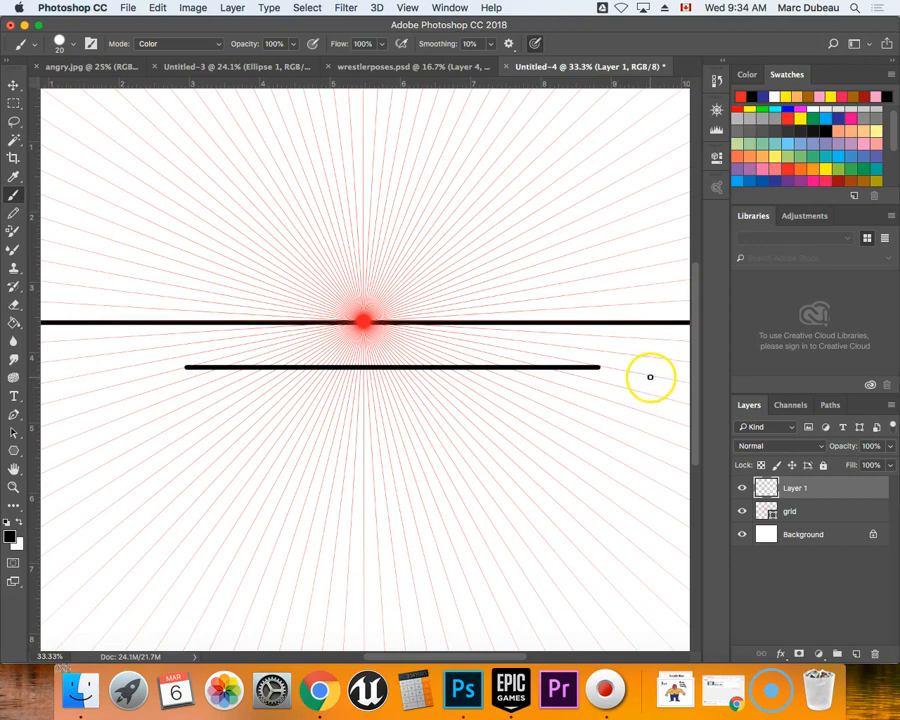
click(652, 377)
key(super+z)
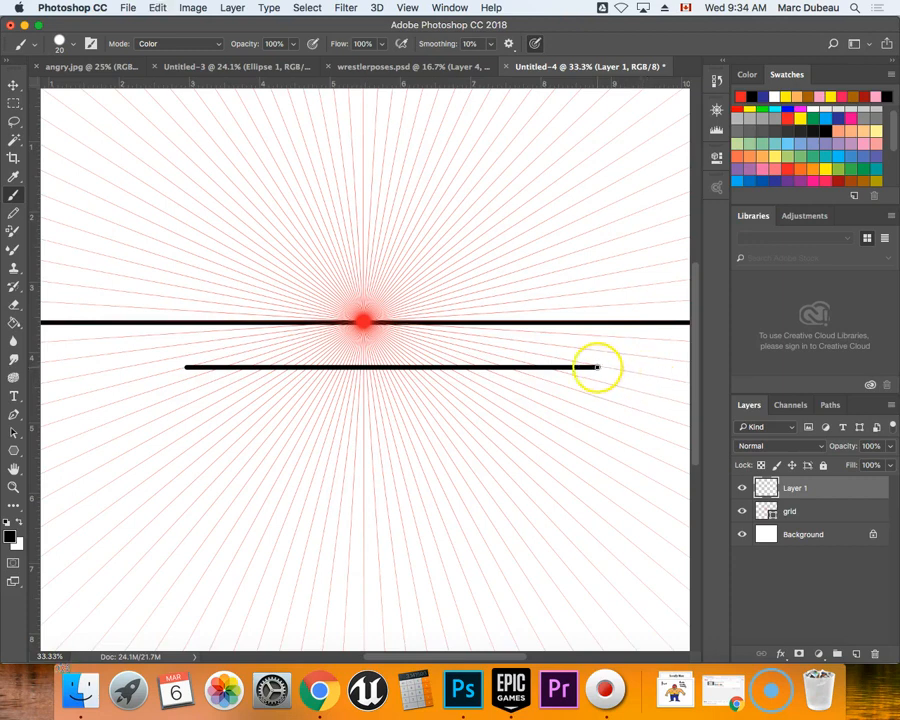
click(598, 367)
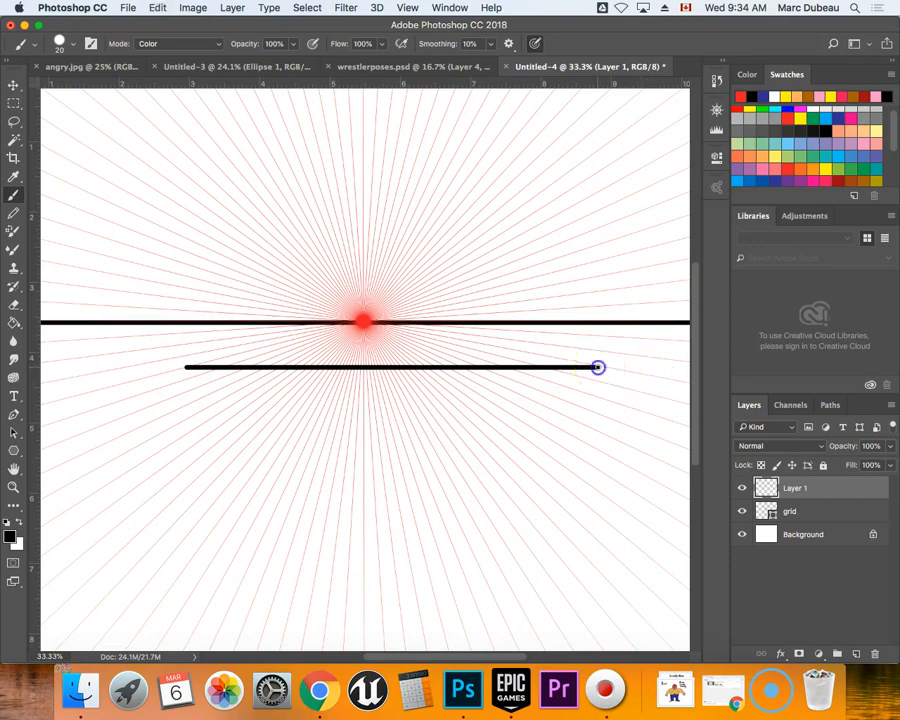
shift+click(654, 377)
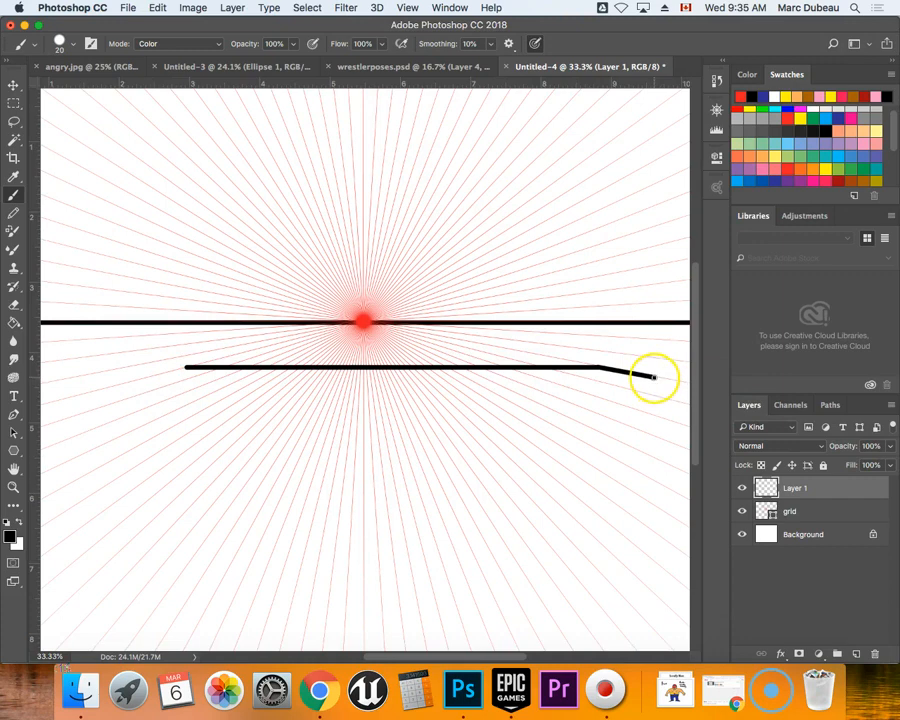
Paint the tabletop's front edge about 7.2 inches wide, its left side edge and the outline of its front face.
mouse_move(654, 377)
mouse_down()
mouse_move(400, 400)
mouse_move(210, 389)
mouse_move(146, 396)
mouse_up()
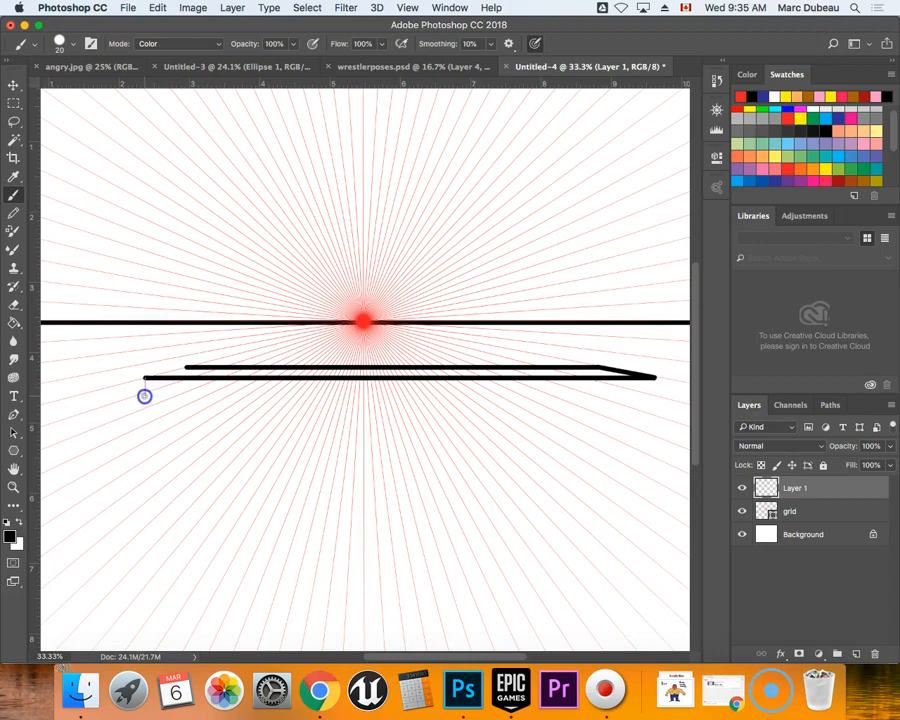
drag(144, 396, 144, 396)
shift+click(187, 367)
drag(144, 379, 144, 389)
mouse_move(144, 390)
mouse_down()
mouse_move(303, 412)
mouse_move(654, 437)
mouse_up()
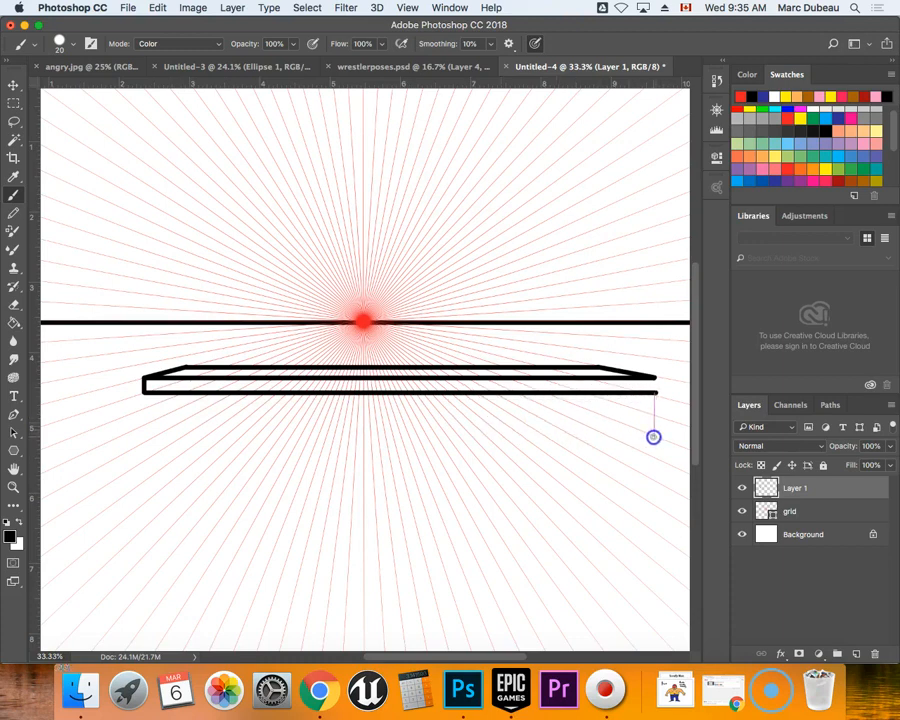
drag(653, 436, 648, 434)
Undo all strokes of the first tabletop back to the empty drawing layer.
key(super+z)
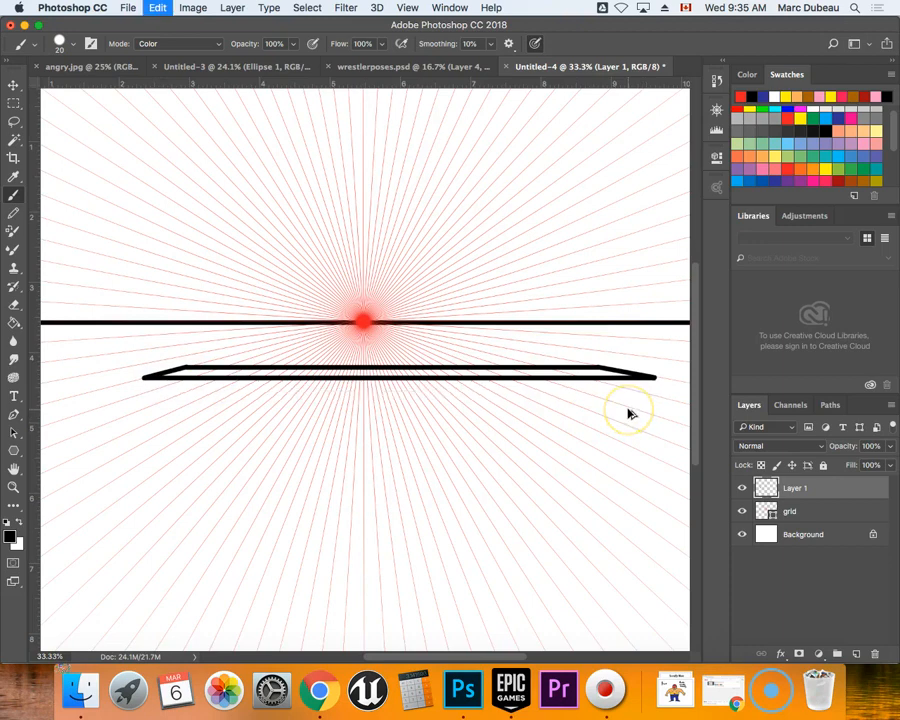
key(alt+super+z)
key(alt+super+z)
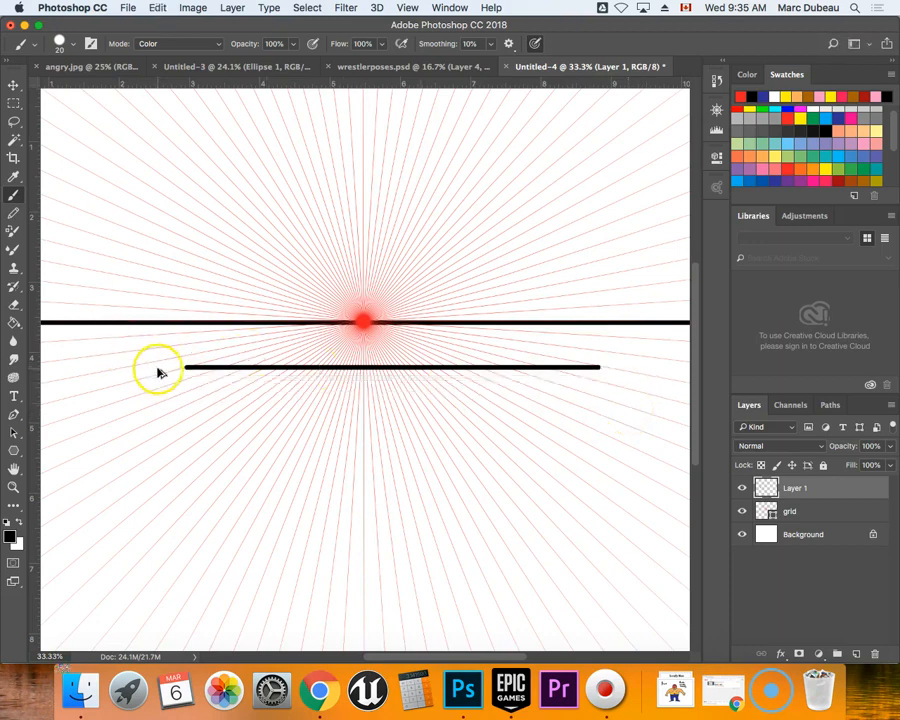
key(alt+super+z)
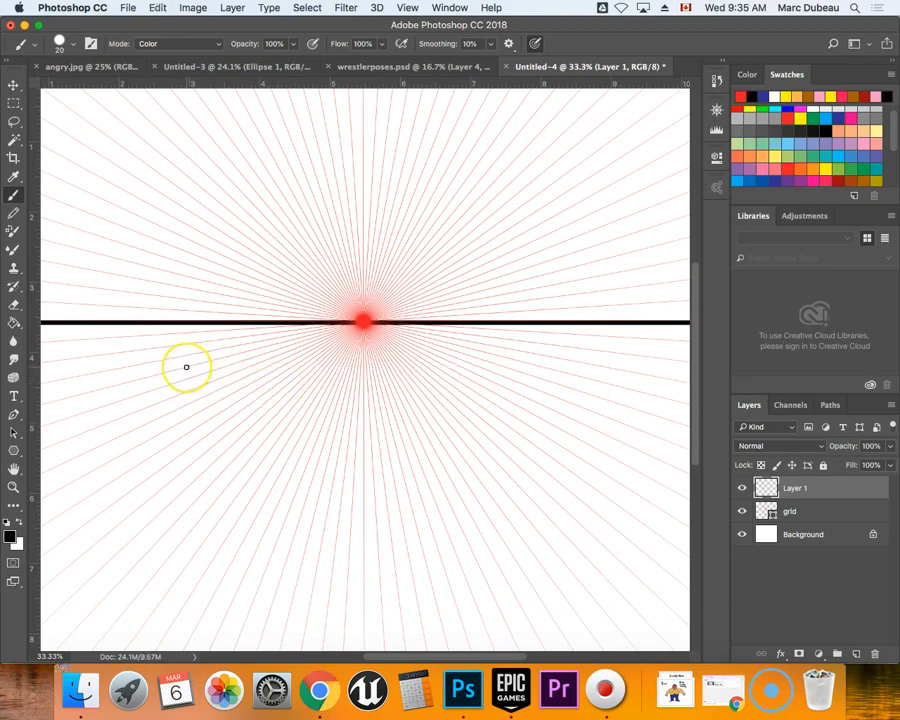
Paint a tabletop along the grid lines, with a back edge about 5.2 inches, front edge about 7 inches and front face about 0.2 inches thick.
drag(186, 367, 549, 392)
shift+click(613, 384)
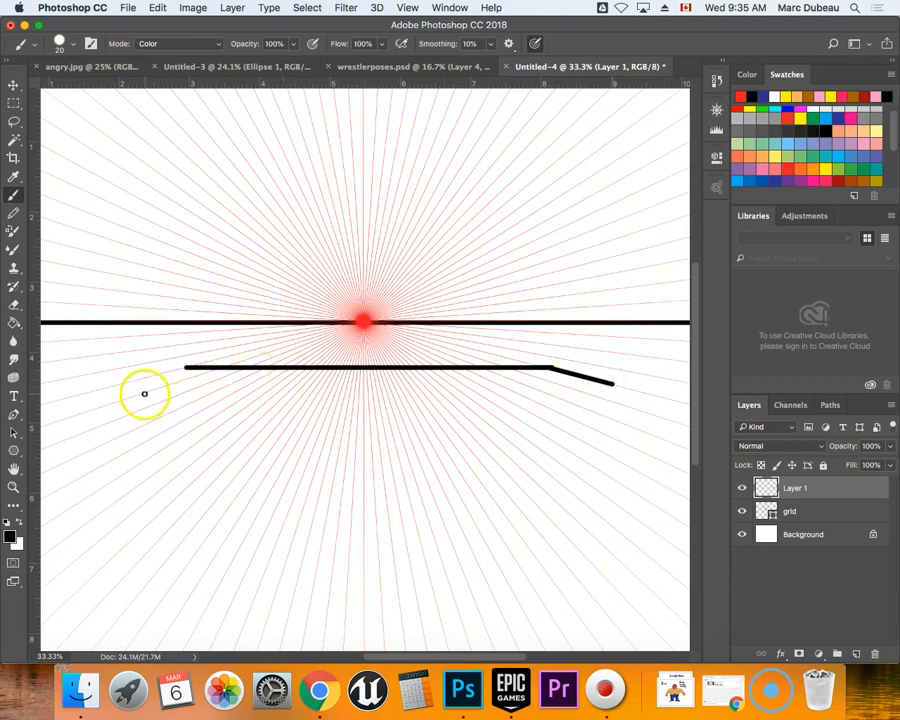
drag(612, 384, 450, 390)
key(super+z)
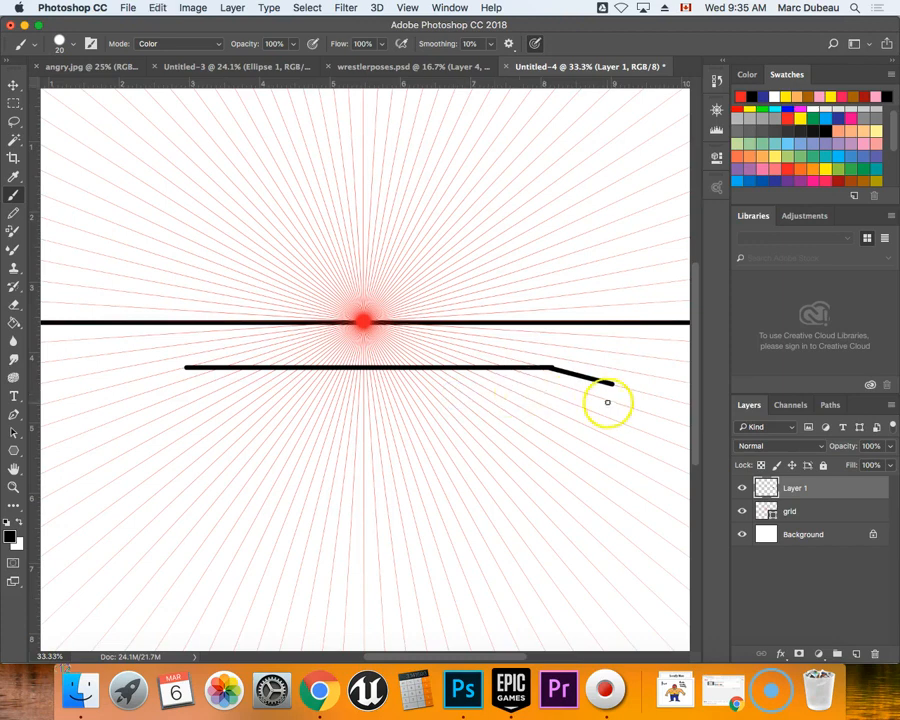
drag(611, 382, 122, 397)
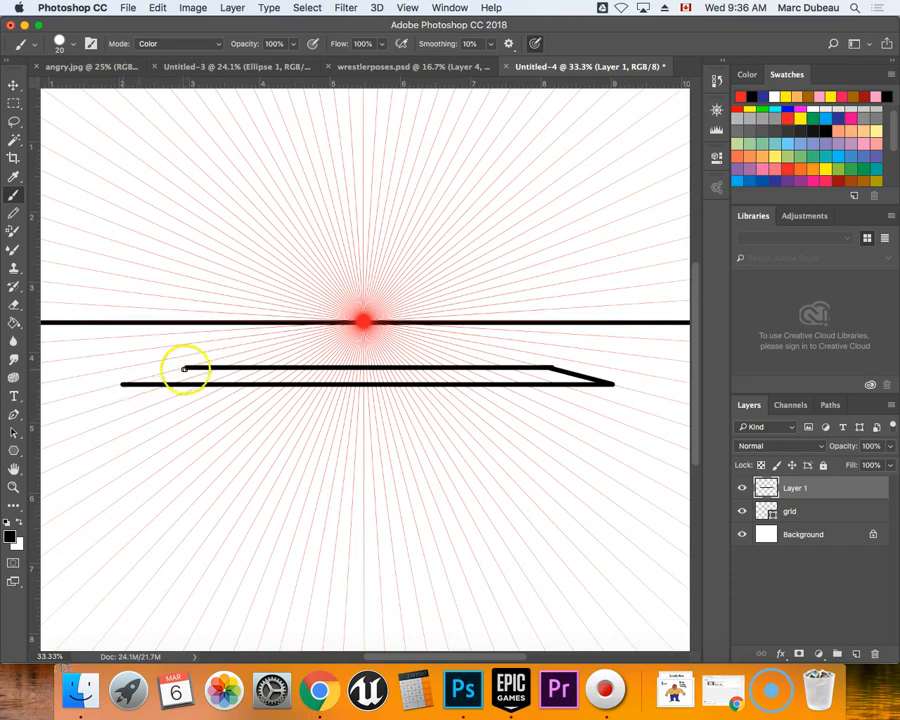
shift+click(186, 368)
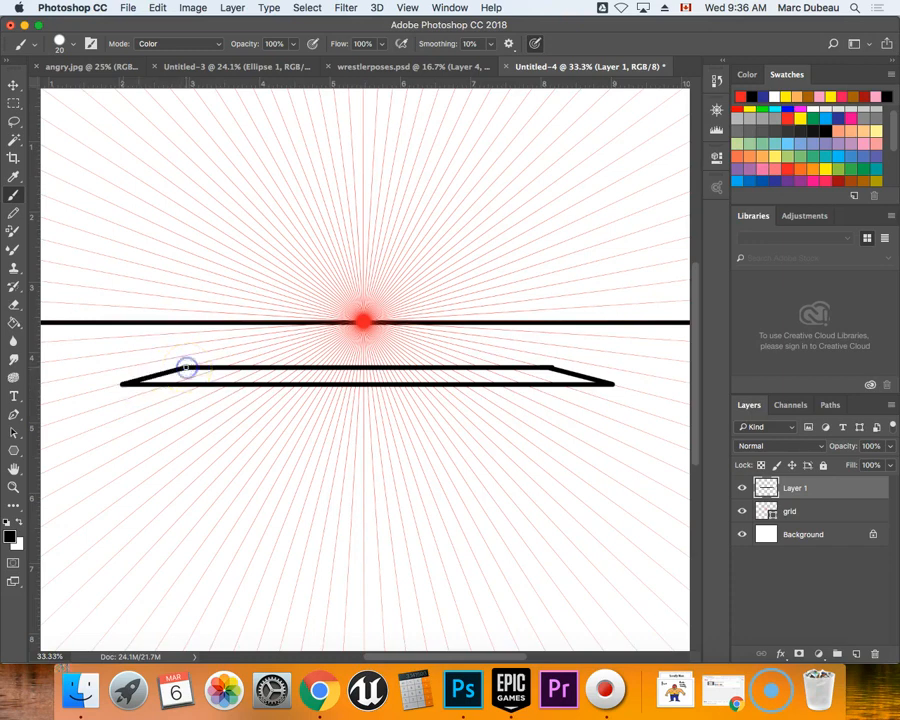
shift+click(121, 397)
mouse_move(121, 399)
mouse_down()
mouse_move(378, 429)
mouse_move(612, 444)
mouse_move(612, 384)
mouse_up()
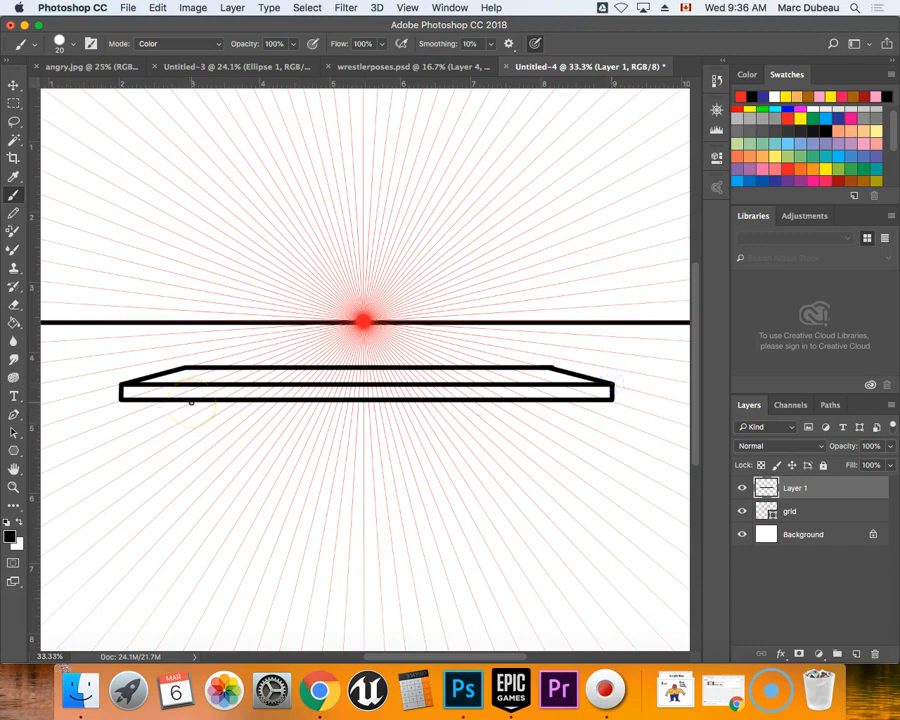
Place a horizontal guide at about 6 inches to mark the bottom of the front table legs.
mouse_move(426, 84)
mouse_down()
mouse_move(416, 115)
mouse_move(424, 503)
mouse_up()
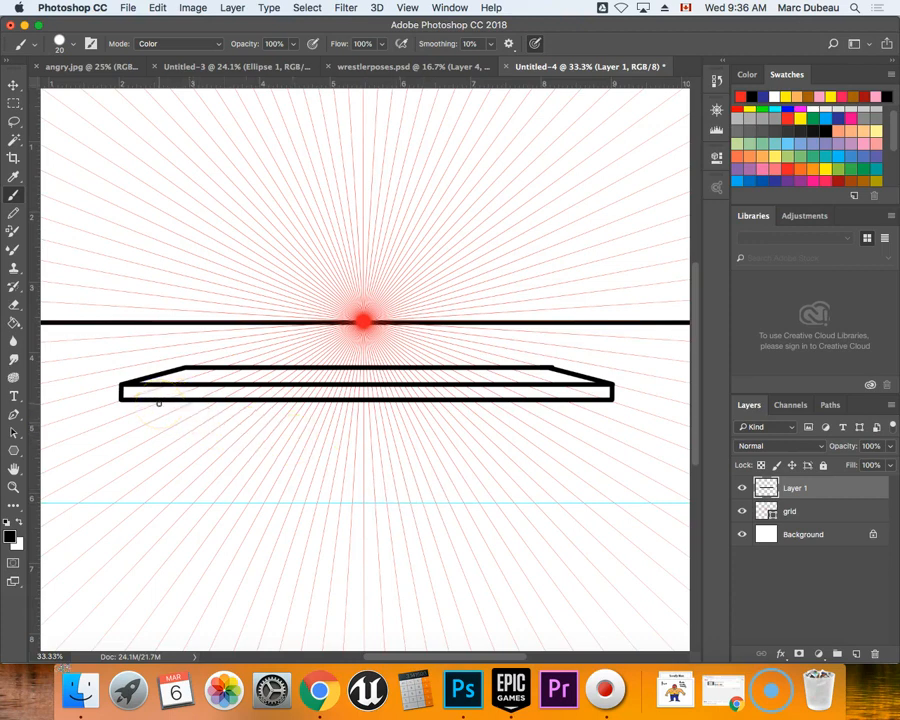
drag(159, 402, 166, 499)
key(ctrl+z)
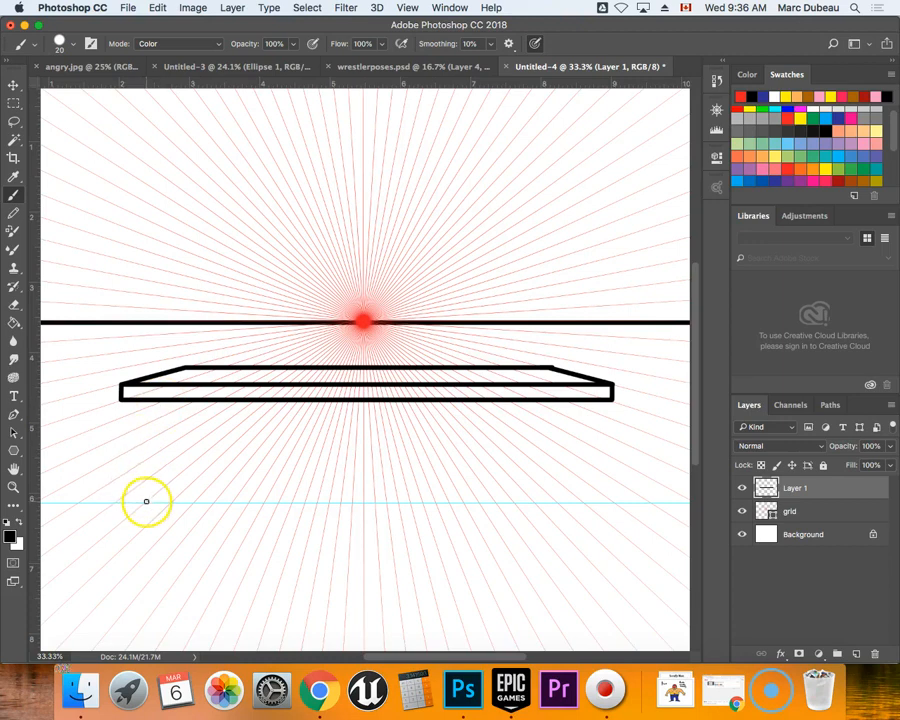
drag(145, 501, 145, 472)
key(super+z)
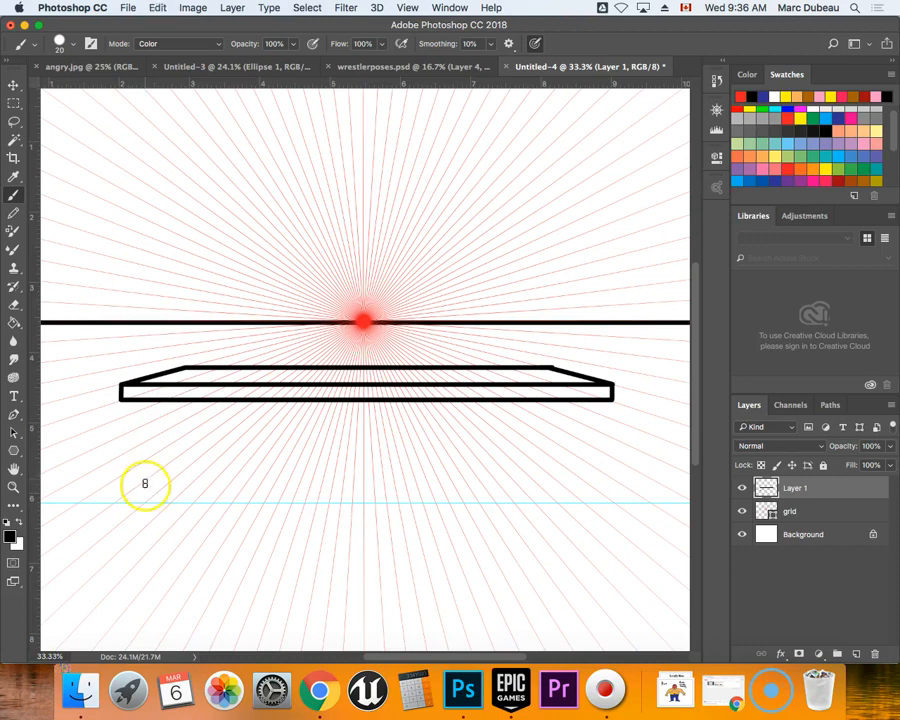
Paint the left table leg down to the guide, with a front face about 0.3 inches wide and a receding inner side face.
drag(146, 501, 160, 403)
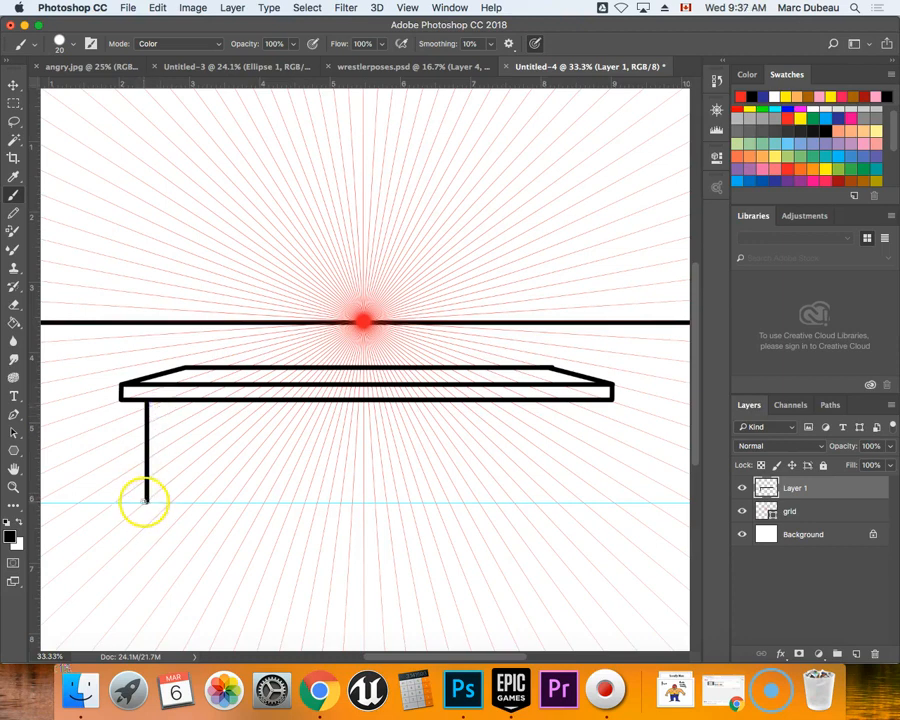
drag(147, 502, 171, 503)
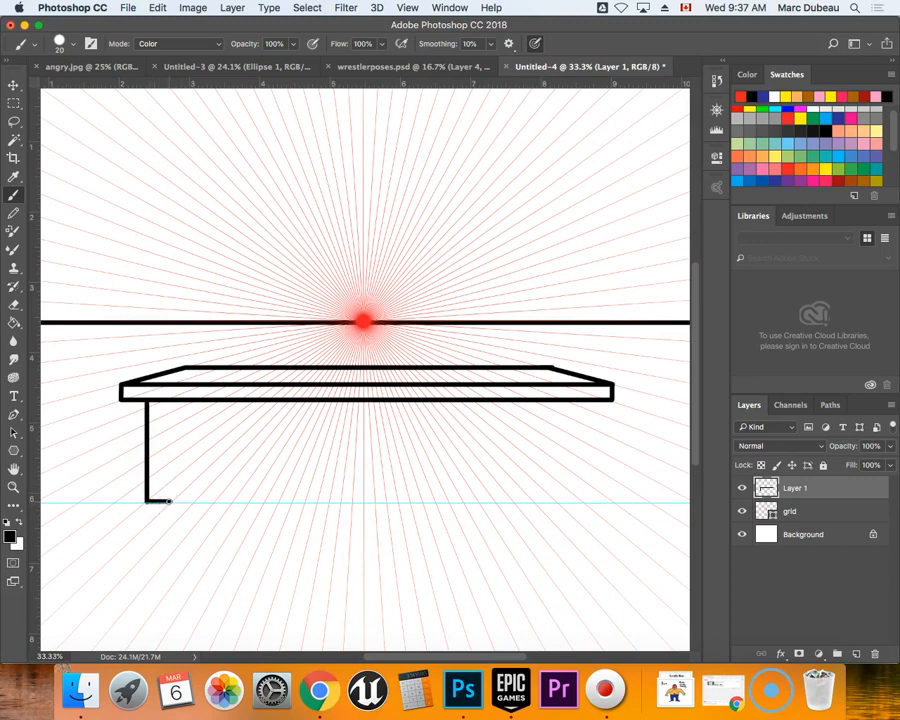
drag(170, 501, 182, 407)
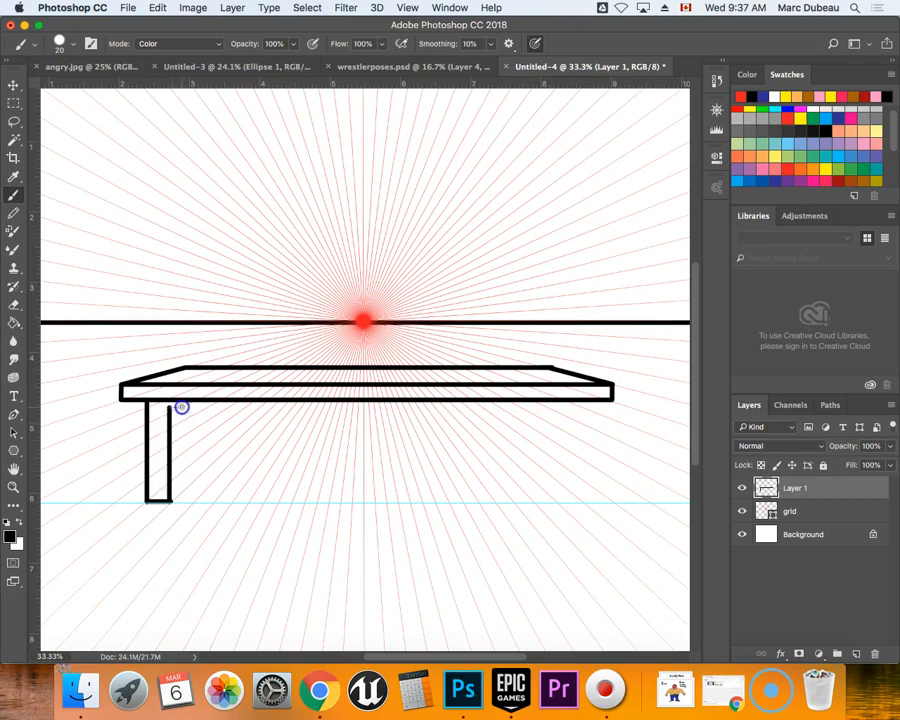
click(171, 500)
drag(188, 485, 198, 400)
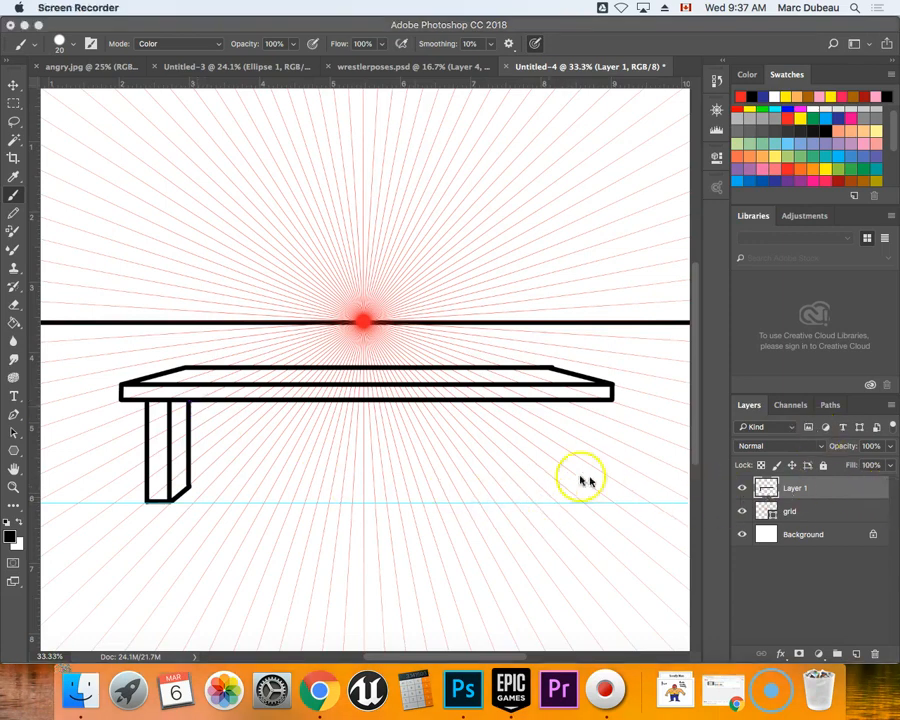
click(146, 503)
Paint the right table leg's front face between the tabletop and the guide, about 0.3 inches wide and 1.4 inches tall.
click(583, 503)
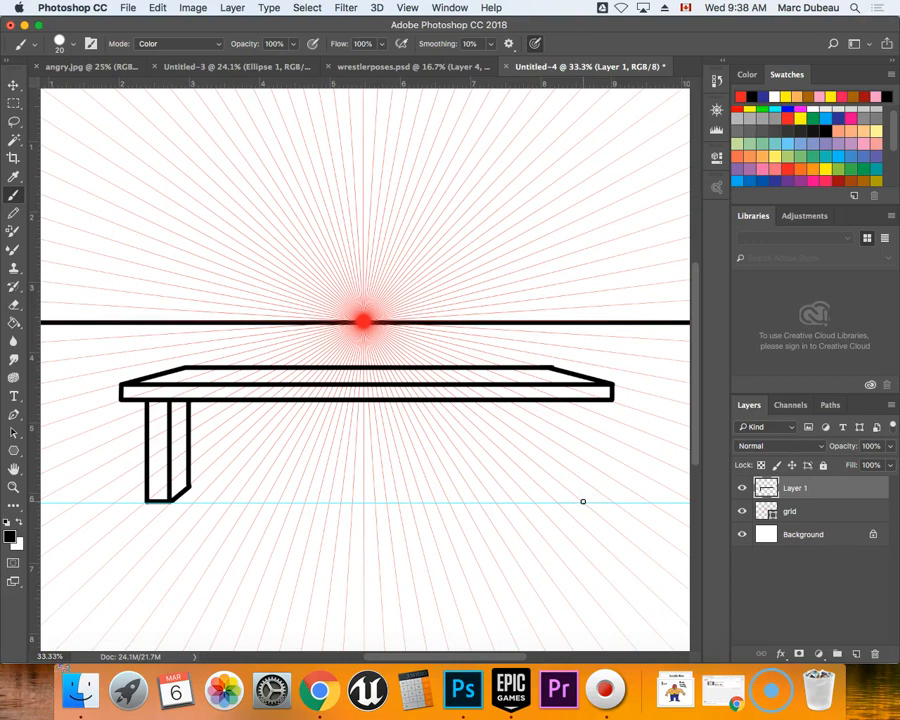
drag(583, 502, 591, 460)
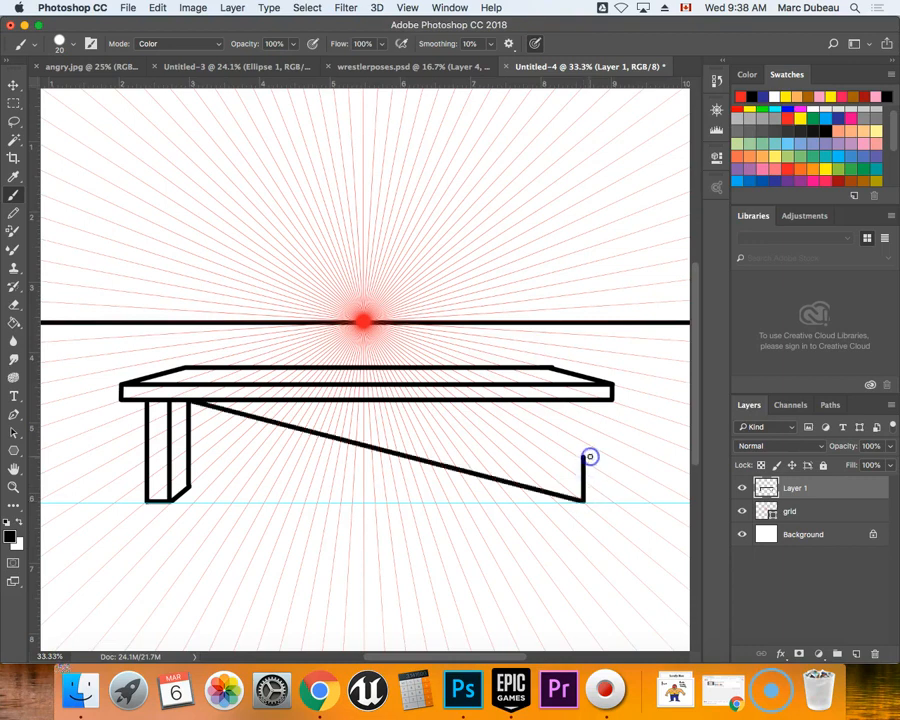
key(super+z)
click(584, 503)
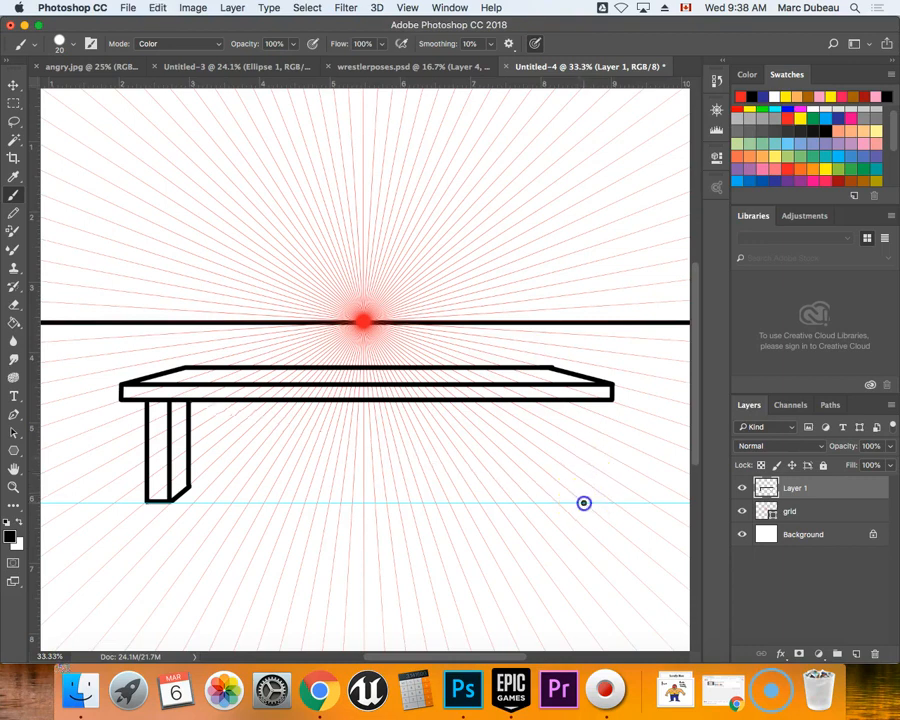
drag(584, 503, 586, 403)
click(585, 503)
click(585, 503)
mouse_move(585, 503)
mouse_down()
mouse_move(560, 504)
mouse_move(563, 403)
mouse_up()
click(560, 502)
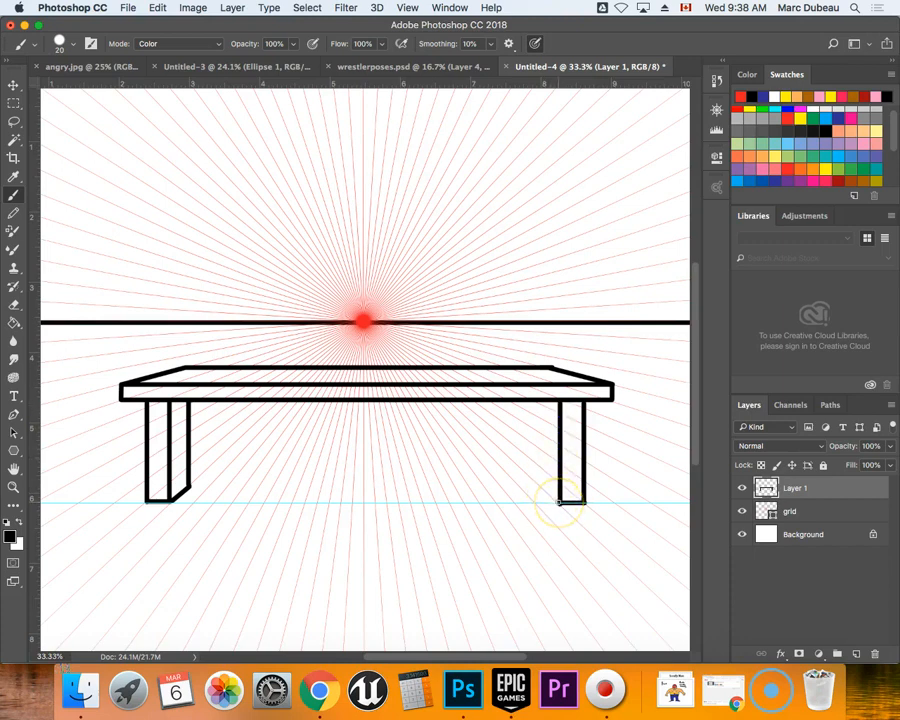
Place a second horizontal guide at about 5.8 inches and paint the right leg's receding inner side face down to it.
drag(559, 503, 544, 483)
key(super+z)
click(559, 503)
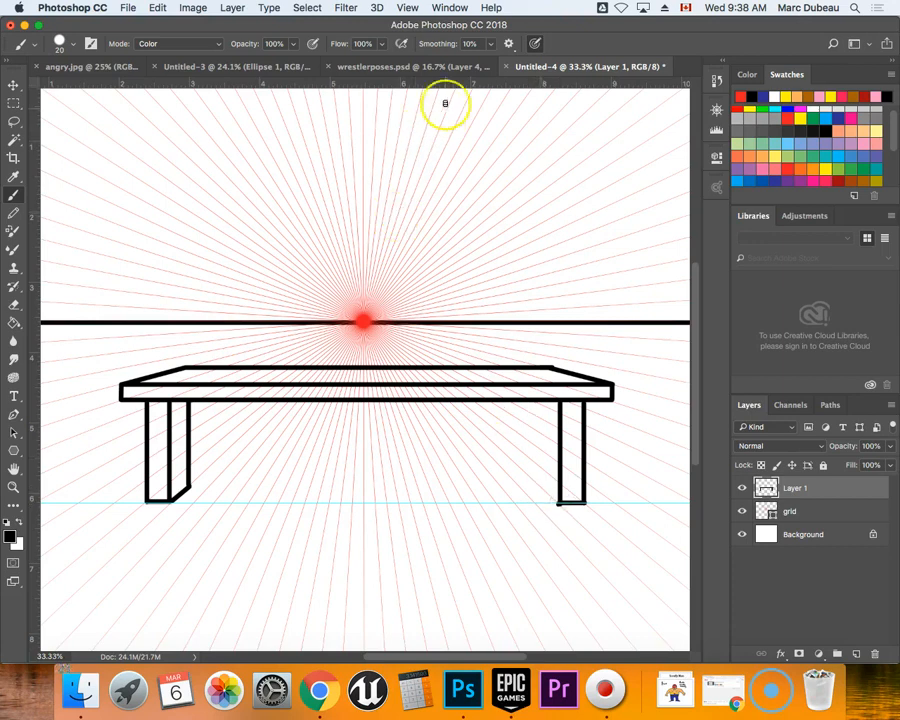
drag(437, 84, 406, 483)
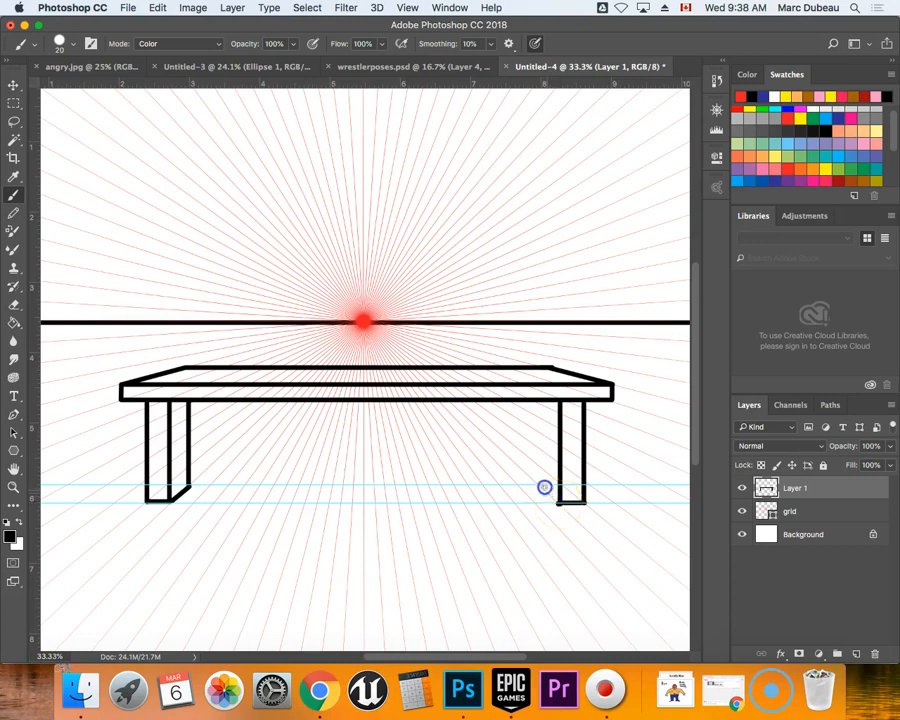
key(super+z)
click(538, 485)
mouse_move(538, 485)
mouse_down()
mouse_move(559, 508)
mouse_move(537, 480)
mouse_move(544, 405)
mouse_up()
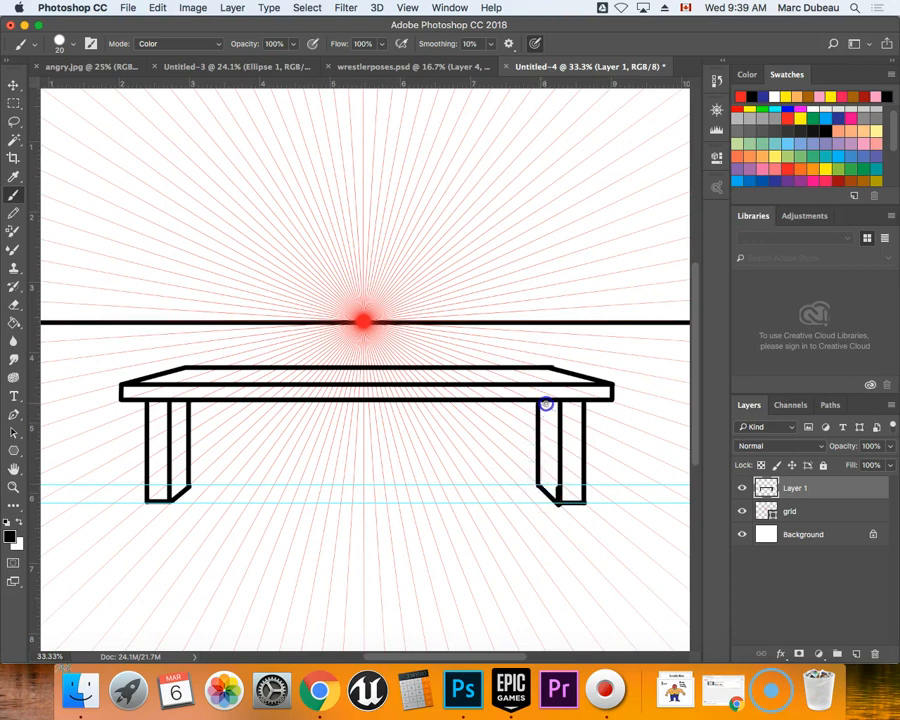
drag(548, 502, 558, 495)
Open the document's file commands.
click(127, 8)
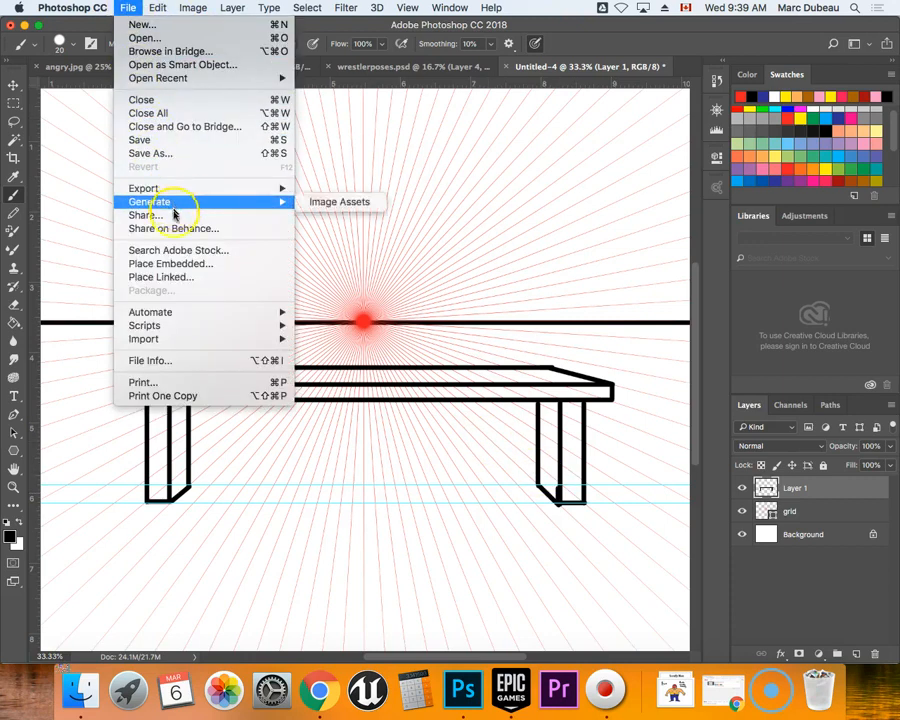